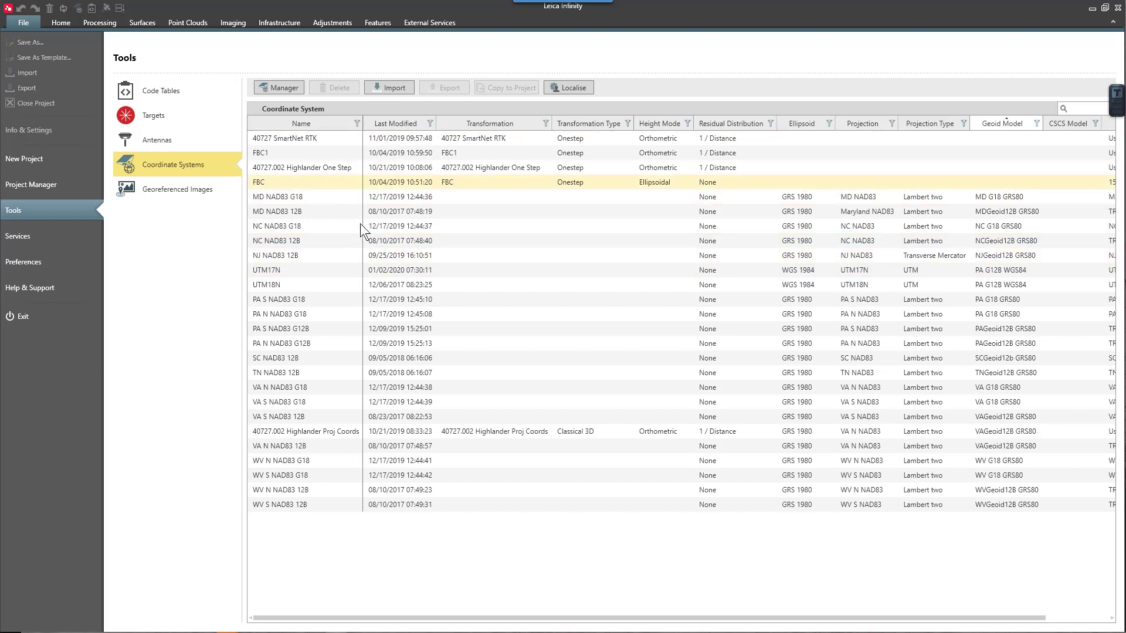
Select PA S NAD83 G18 in the Coordinate Systems list.
left_click(305, 299)
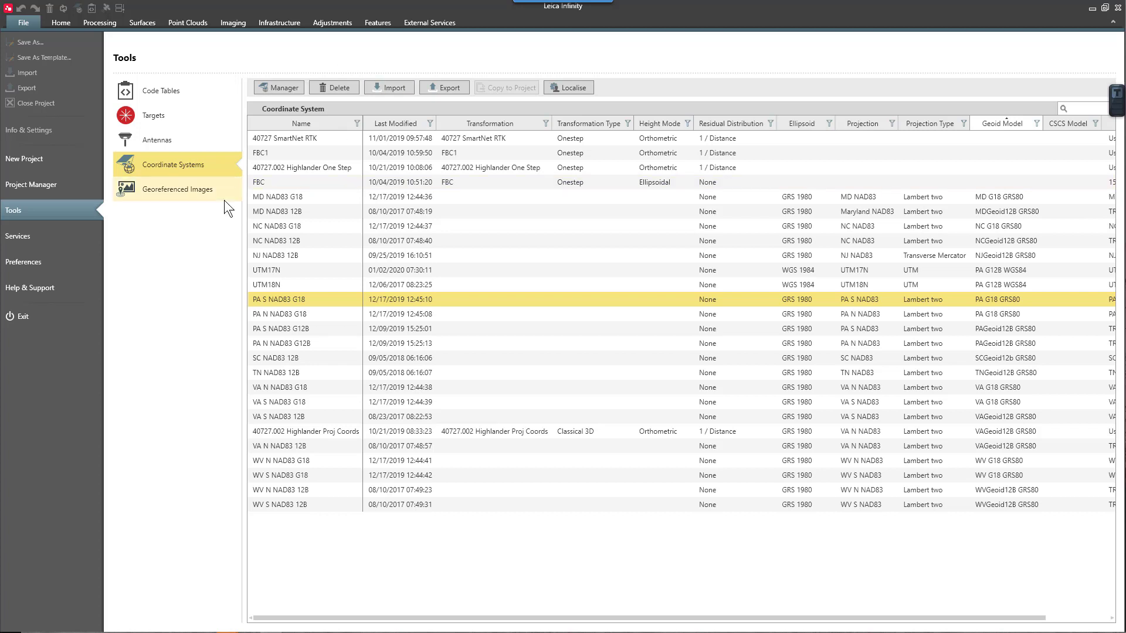
Add PA N, VA N, VA S, WV N, WV S, NC and MD NAD83 G18 to the selection.
left_click(302, 313, "ctrl")
left_click(357, 388, "ctrl")
left_click(310, 403, "ctrl")
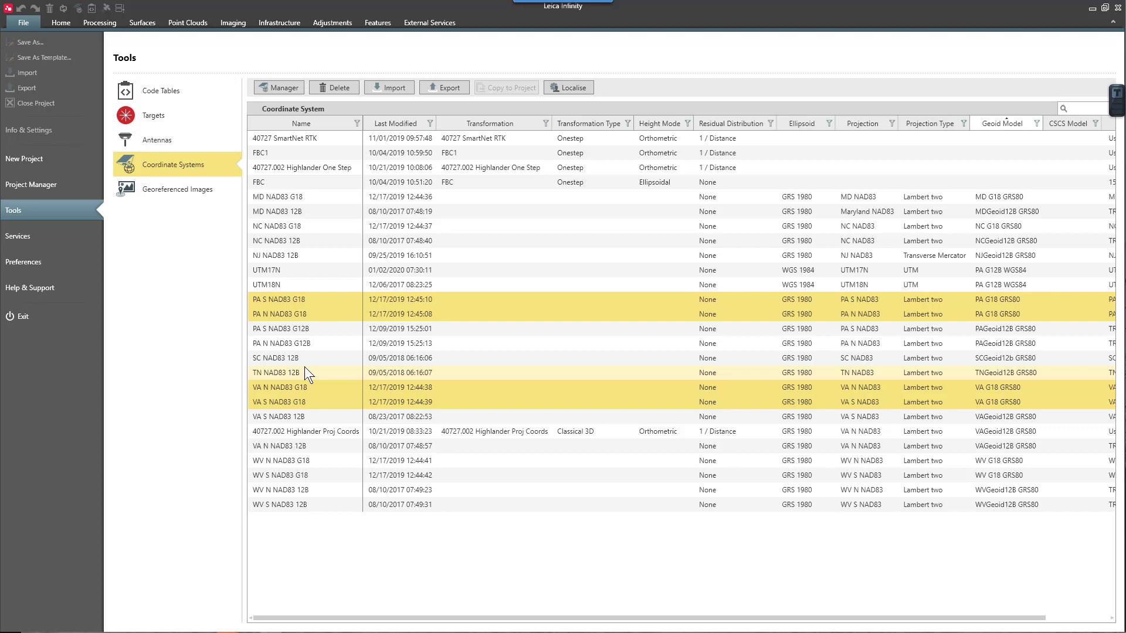
left_click(319, 462, "ctrl")
left_click(312, 470, "ctrl")
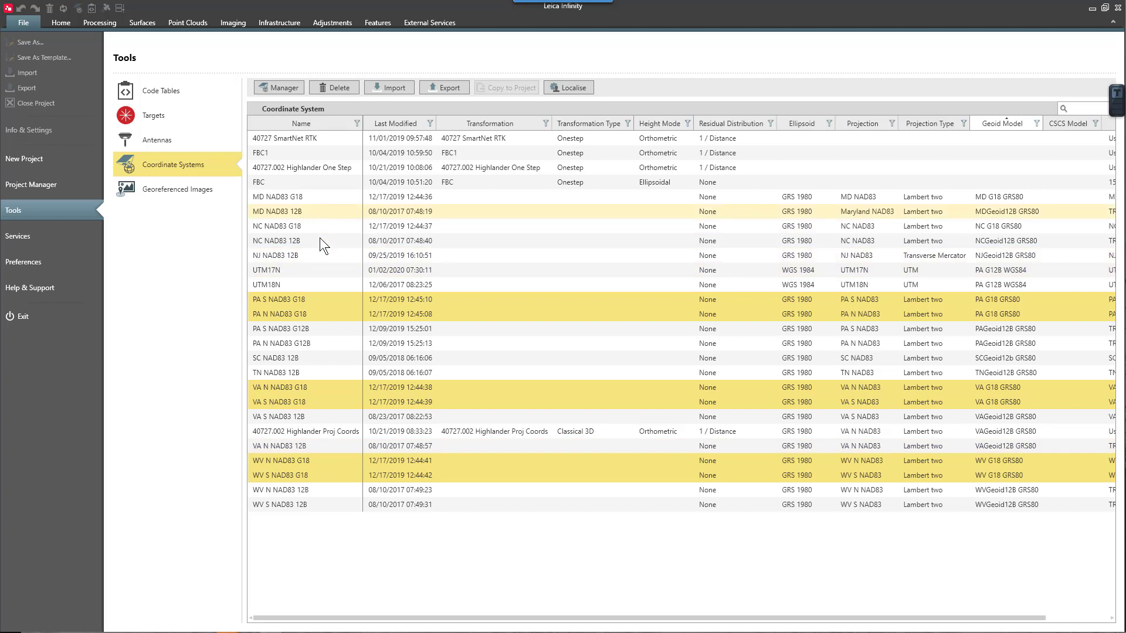
left_click(307, 228, "ctrl")
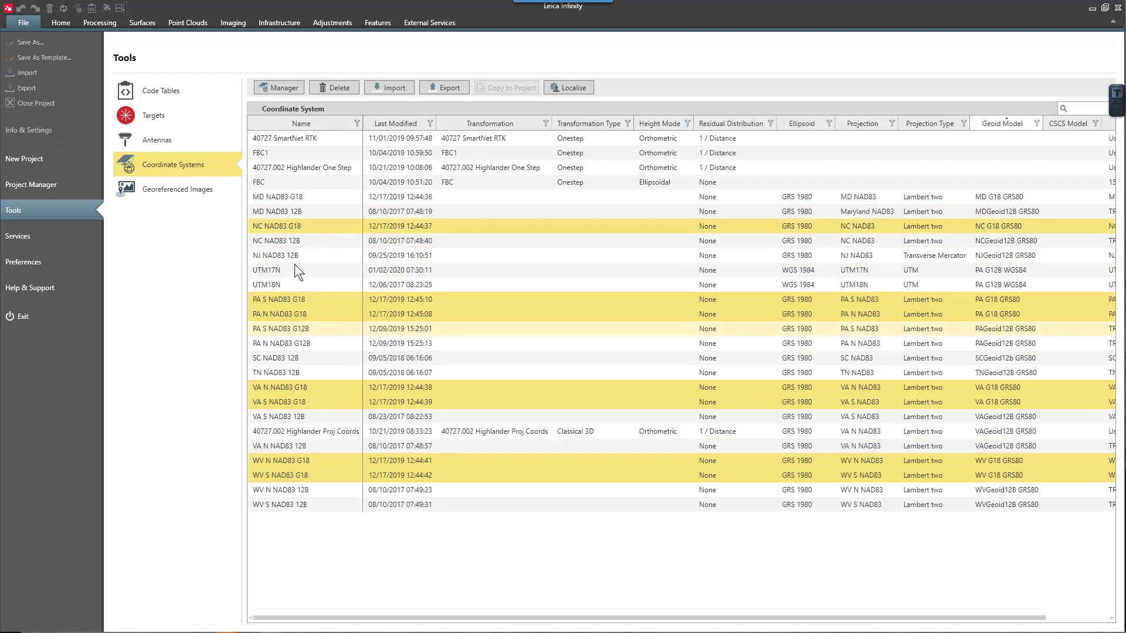
left_click(304, 193, "ctrl")
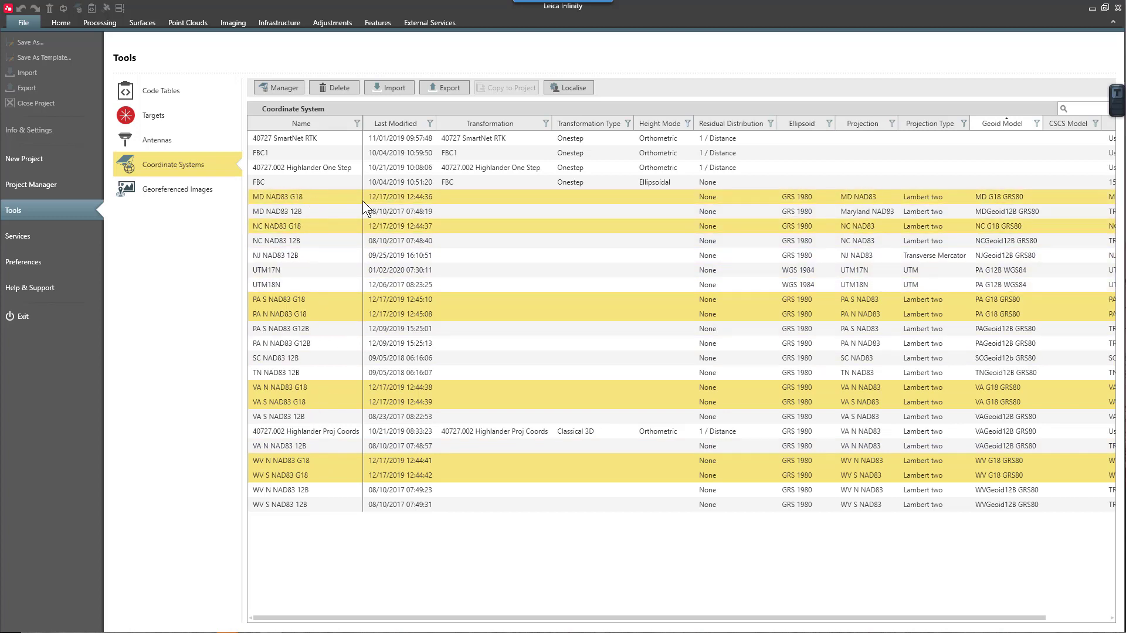
Start exporting the selected systems and browse to the DBX folder on the I: drive.
left_click(427, 93)
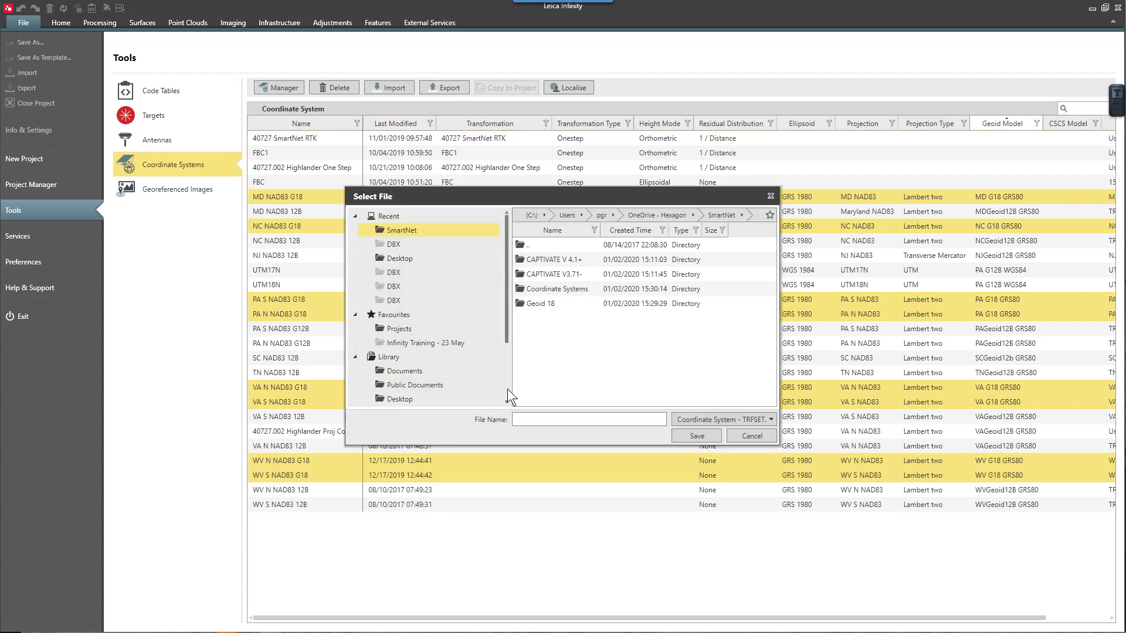
scroll(508, 390, "down", 2)
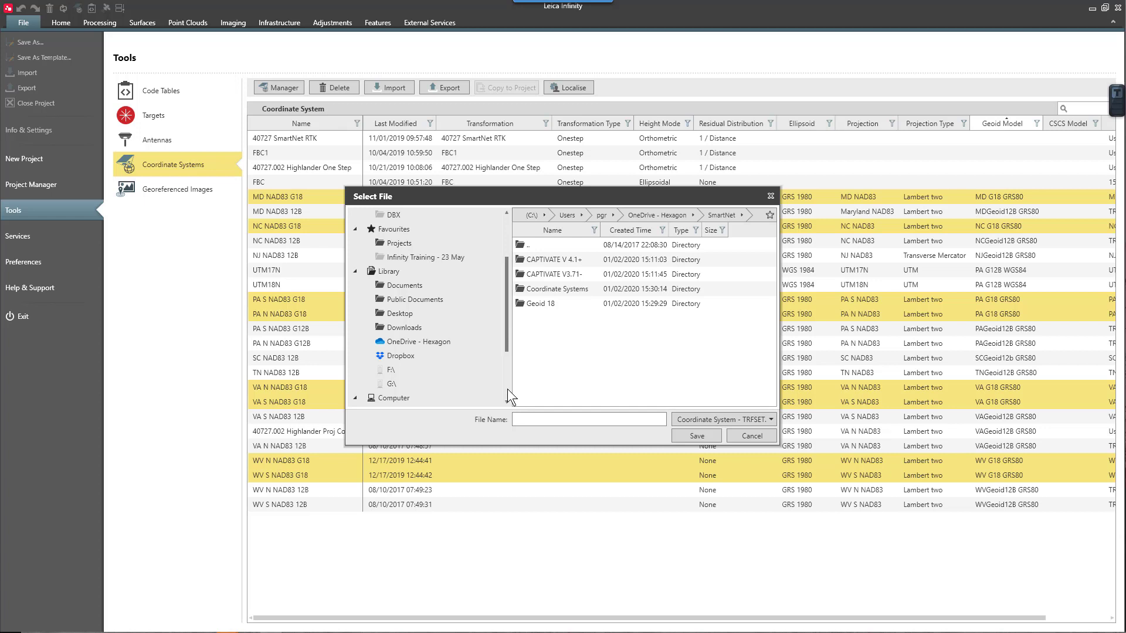
scroll(511, 369, "down", 2)
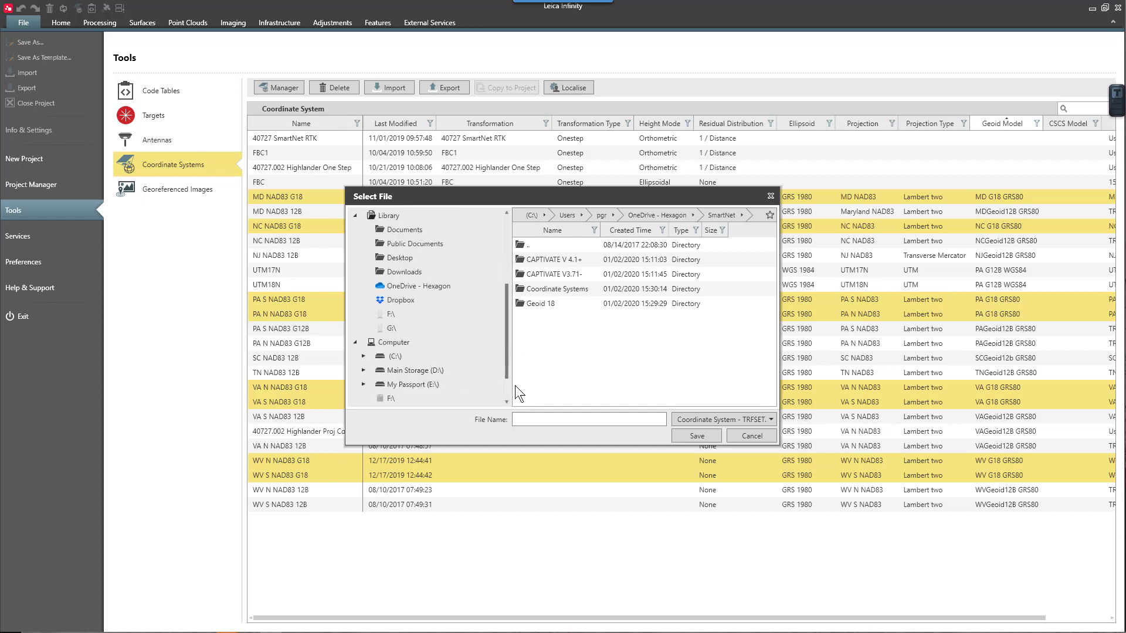
scroll(516, 392, "down", 3)
left_click(399, 398)
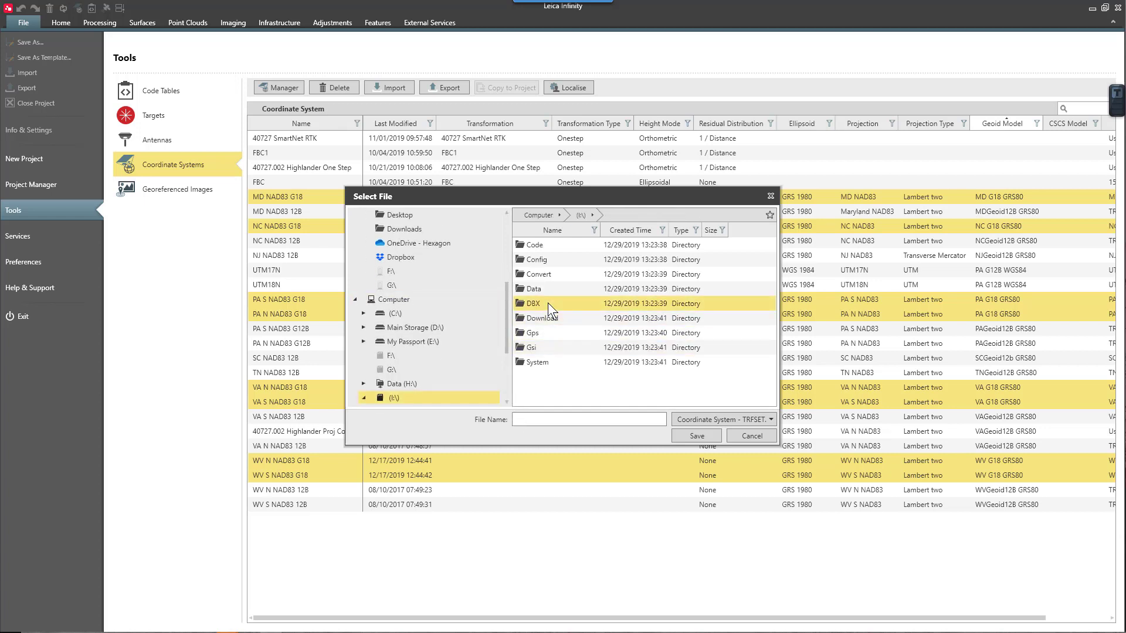
double_click(548, 302)
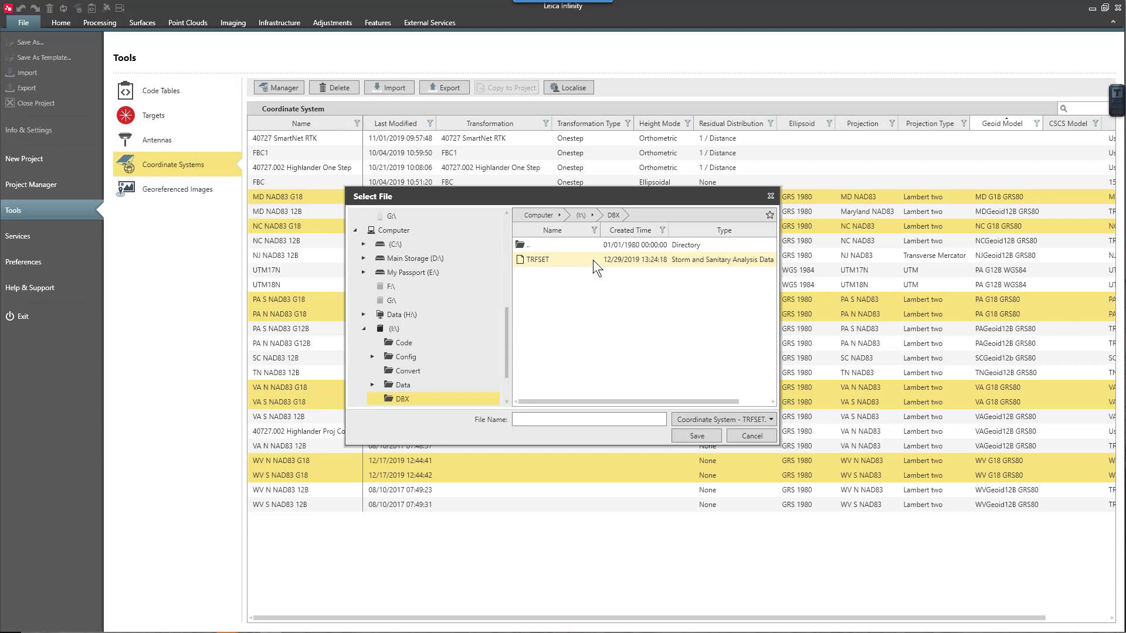
Save as TRFSET using the Coordinate System - TRFSET.DAT format.
left_click(728, 421)
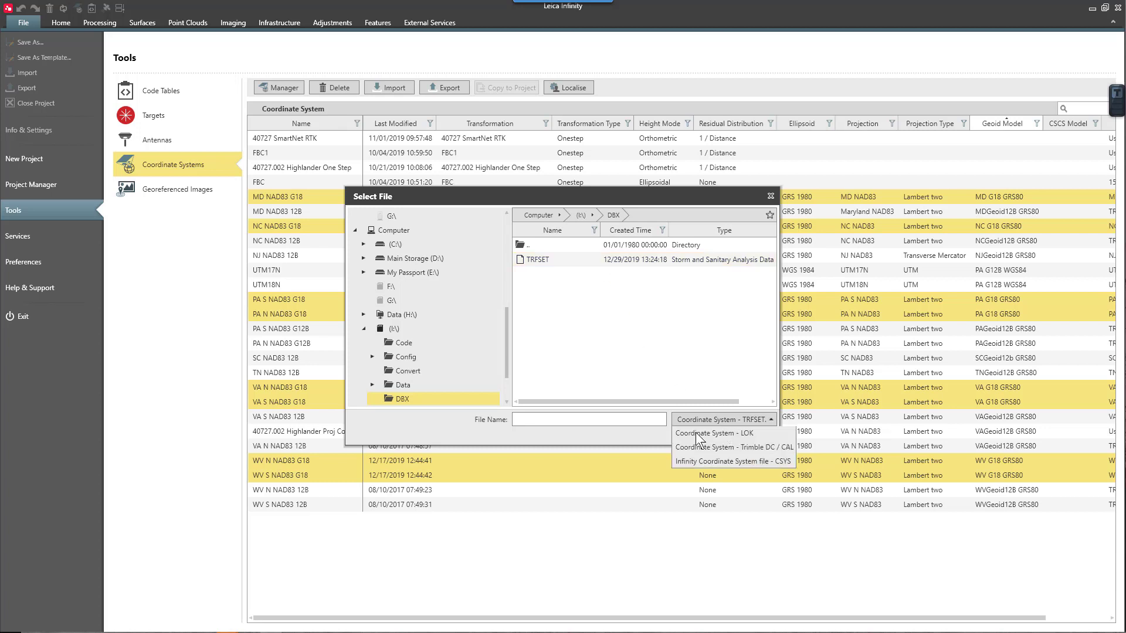
left_click(629, 426)
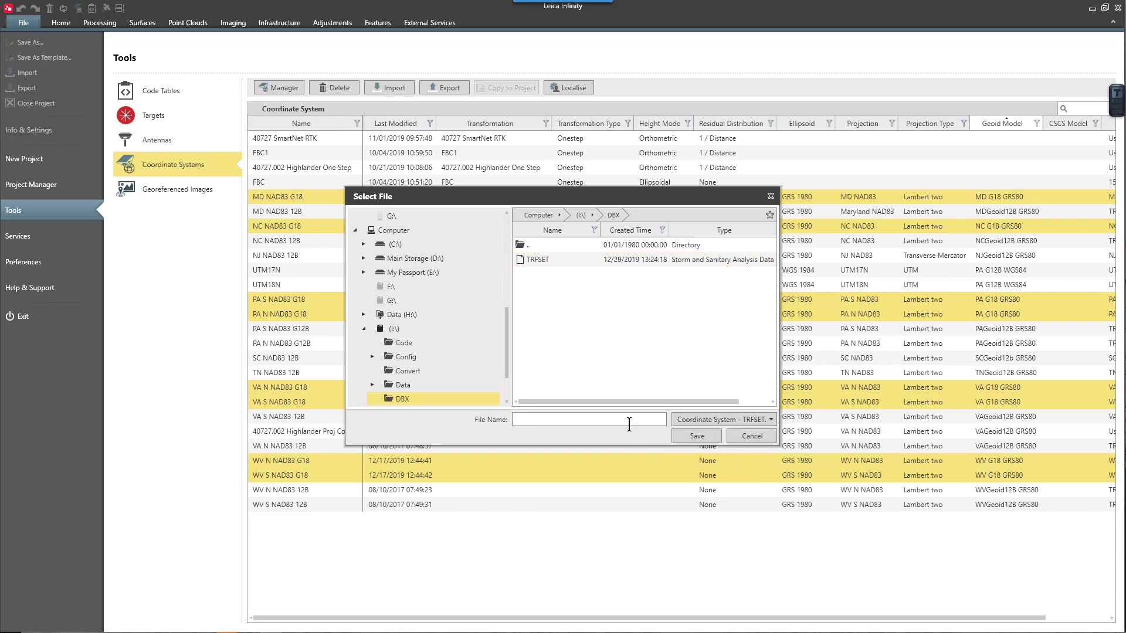
left_click(570, 259)
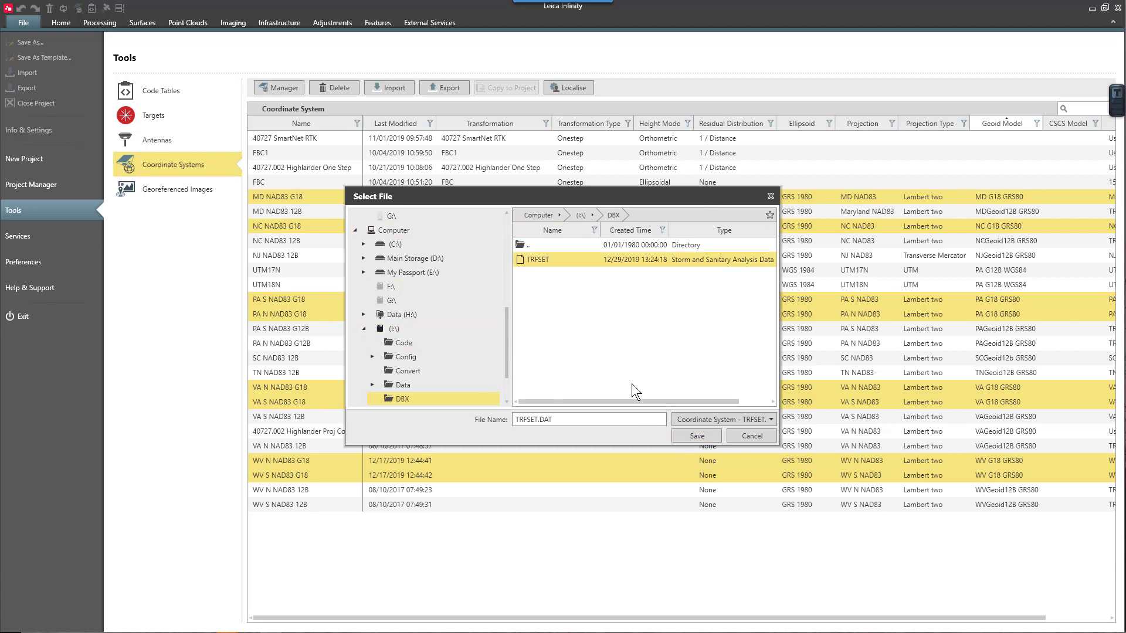
left_click(737, 417)
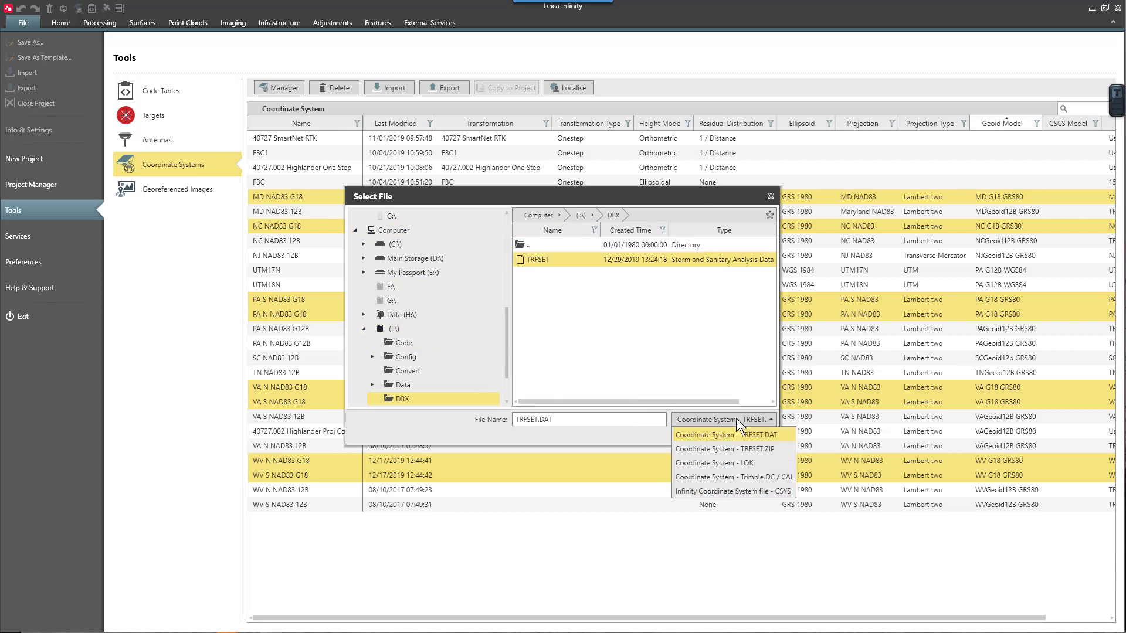
left_click(766, 438)
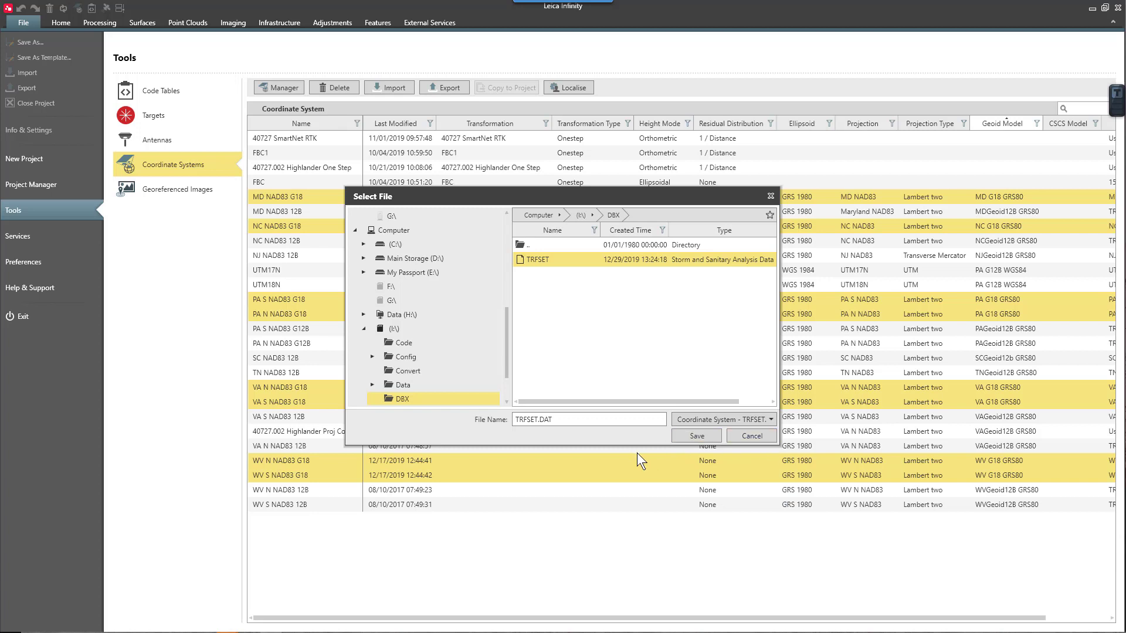
left_click(705, 438)
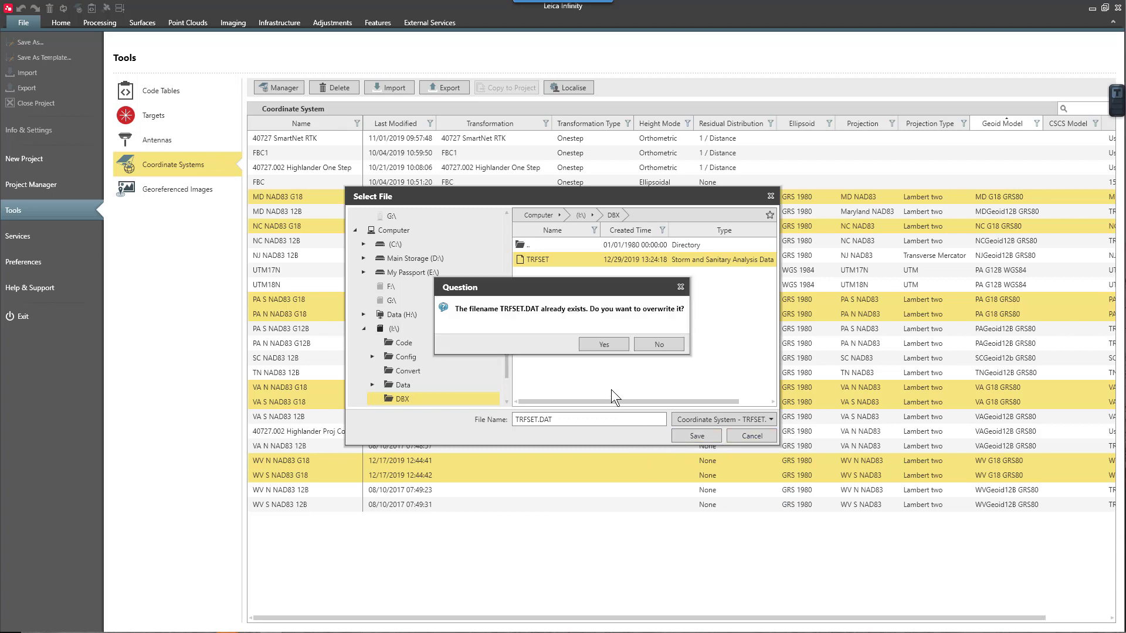
Confirm overwriting TRFSET.DAT and check the new file in the USB drive's DBX folder.
left_click(605, 346)
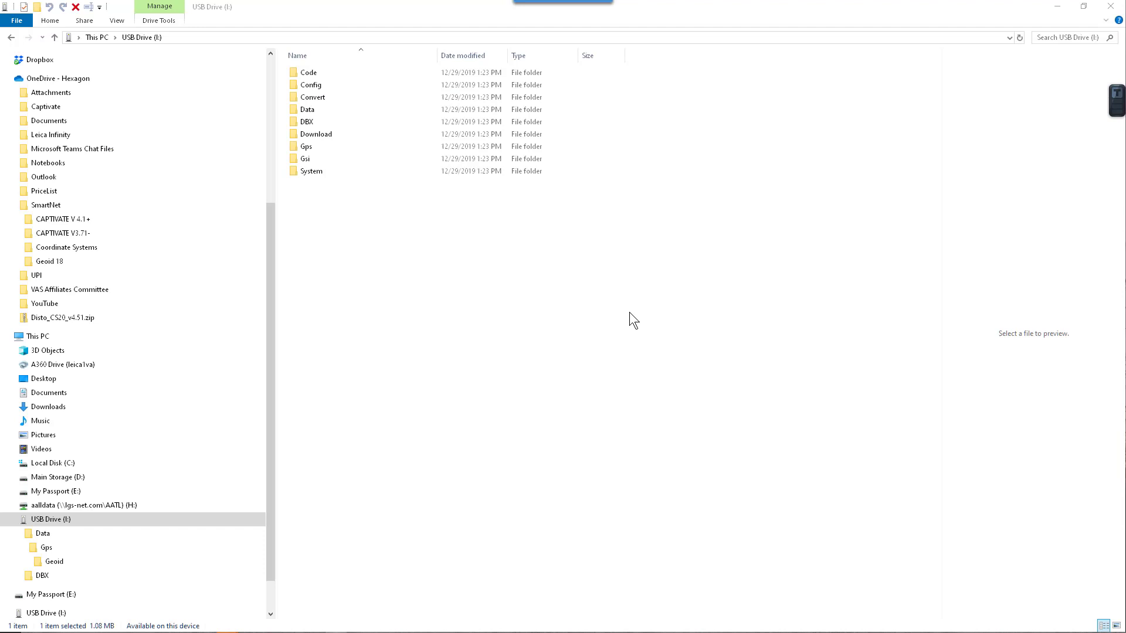
double_click(316, 121)
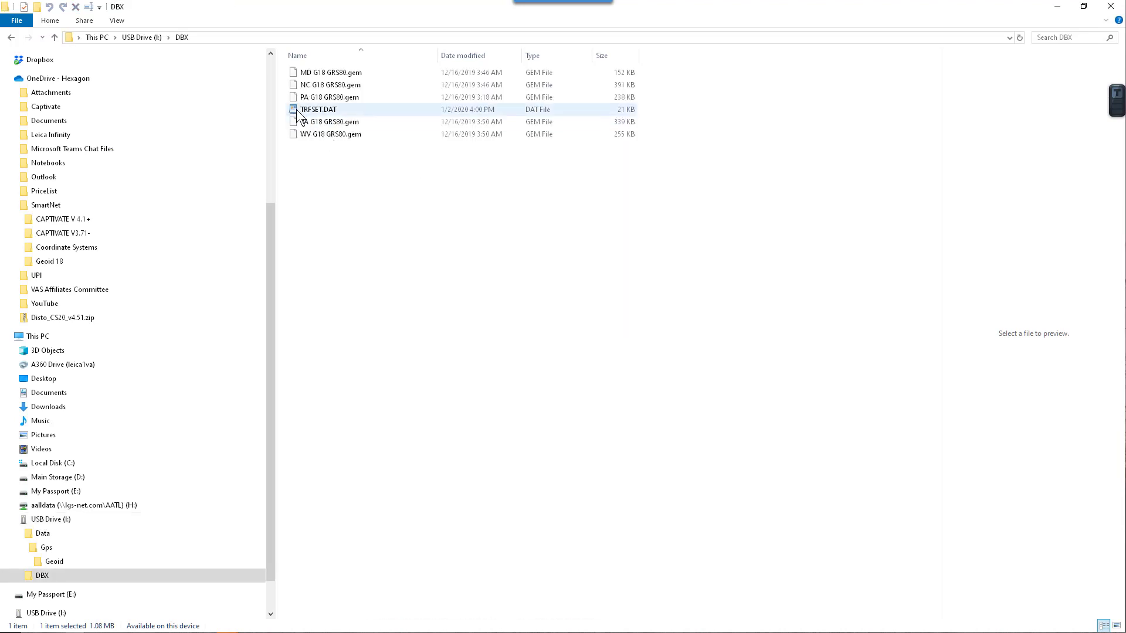
left_click(308, 112)
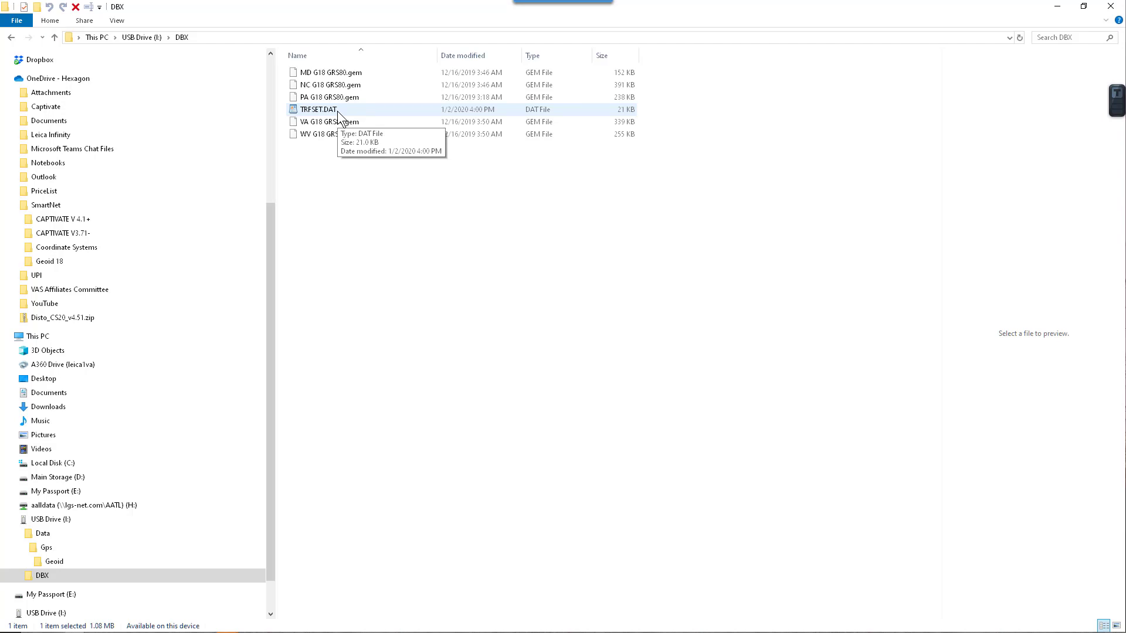
Copy the WV, VA, PA, NC and MD G18 GRS80.gem geoid files.
left_click(337, 139)
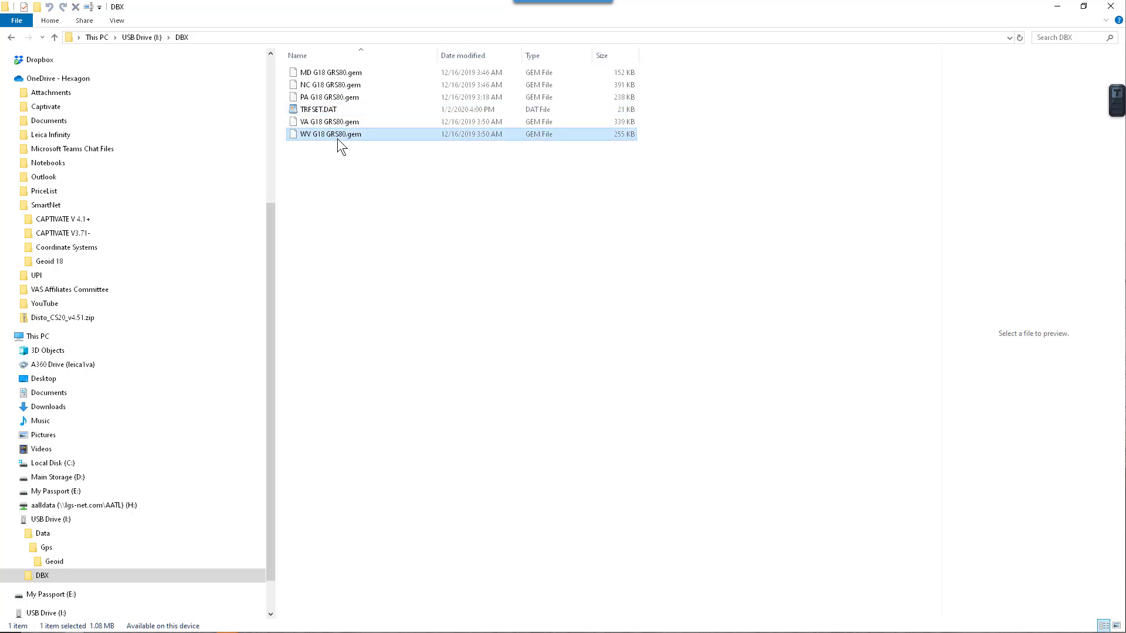
left_click(321, 124, "ctrl")
left_click(331, 98, "ctrl")
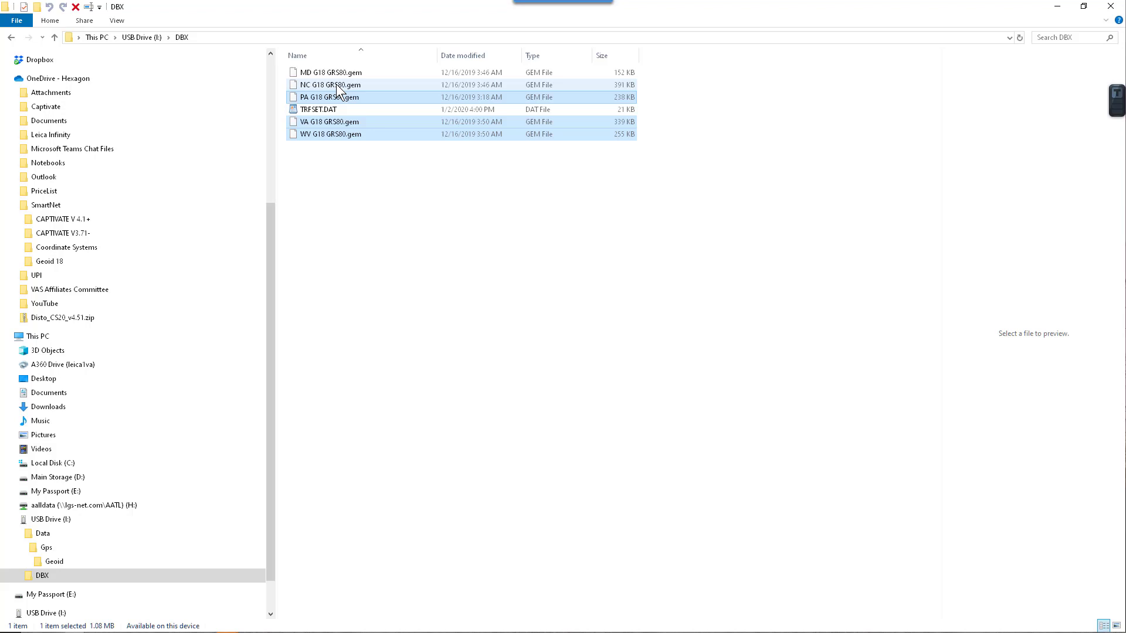
left_click(337, 83, "ctrl")
left_click(339, 74, "ctrl")
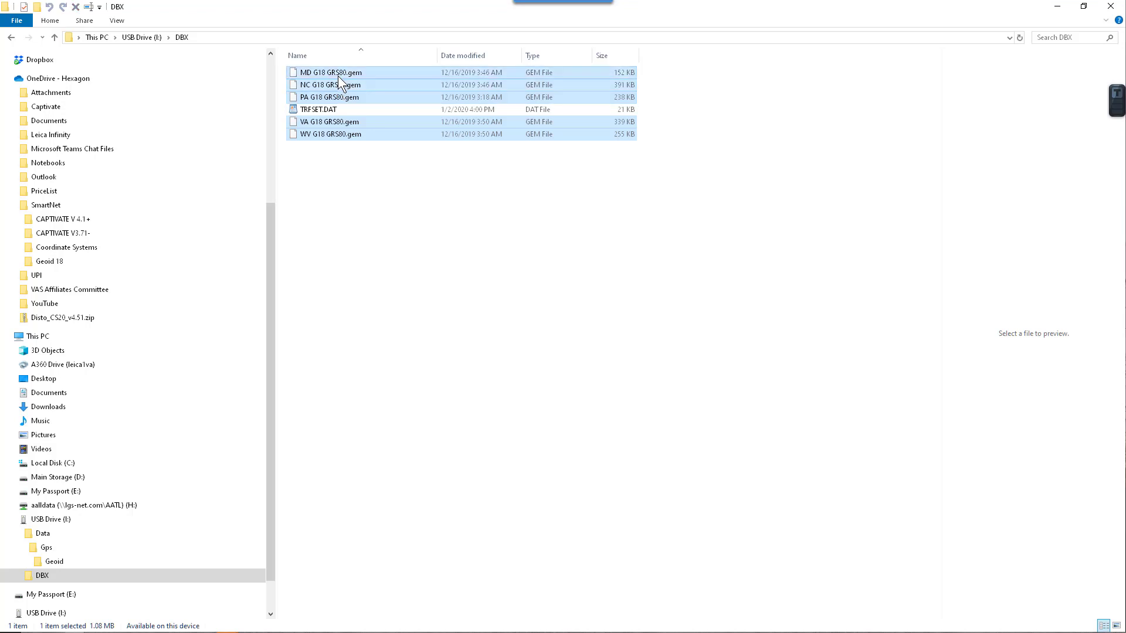
right_click(399, 85)
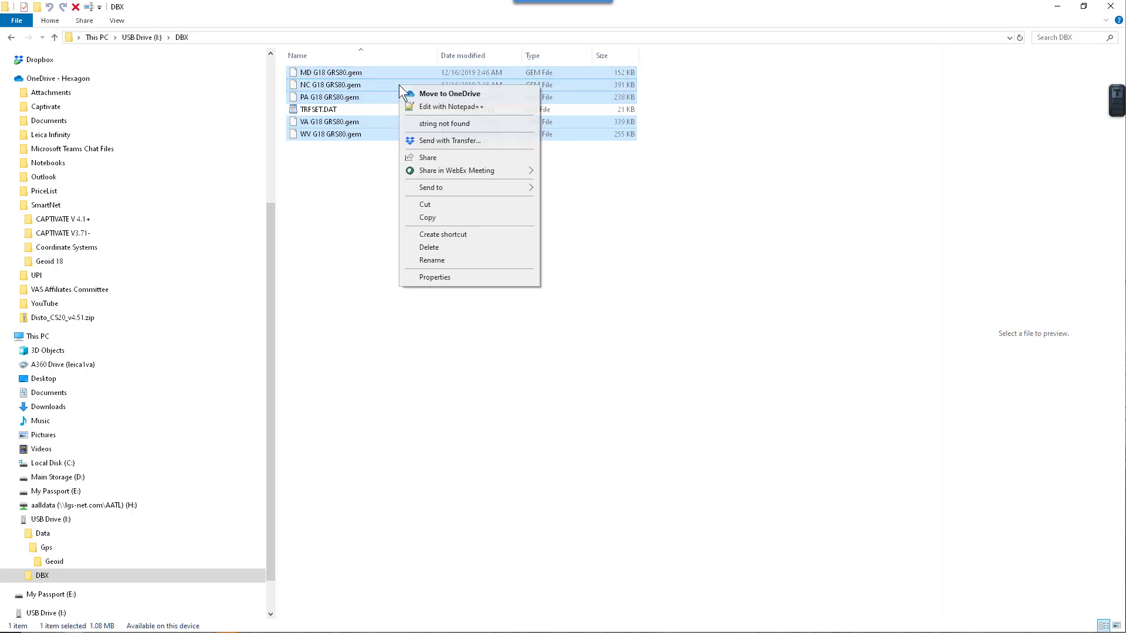
left_click(440, 215)
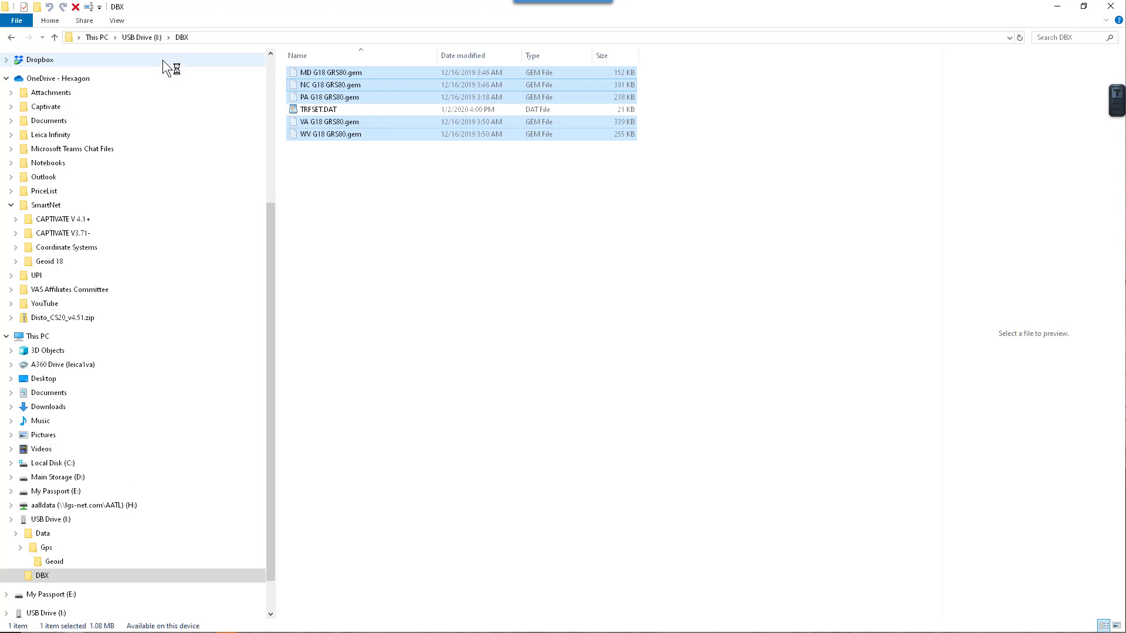
Paste the geoid files into Data\Gps\Geoid on the USB drive.
left_click(138, 37)
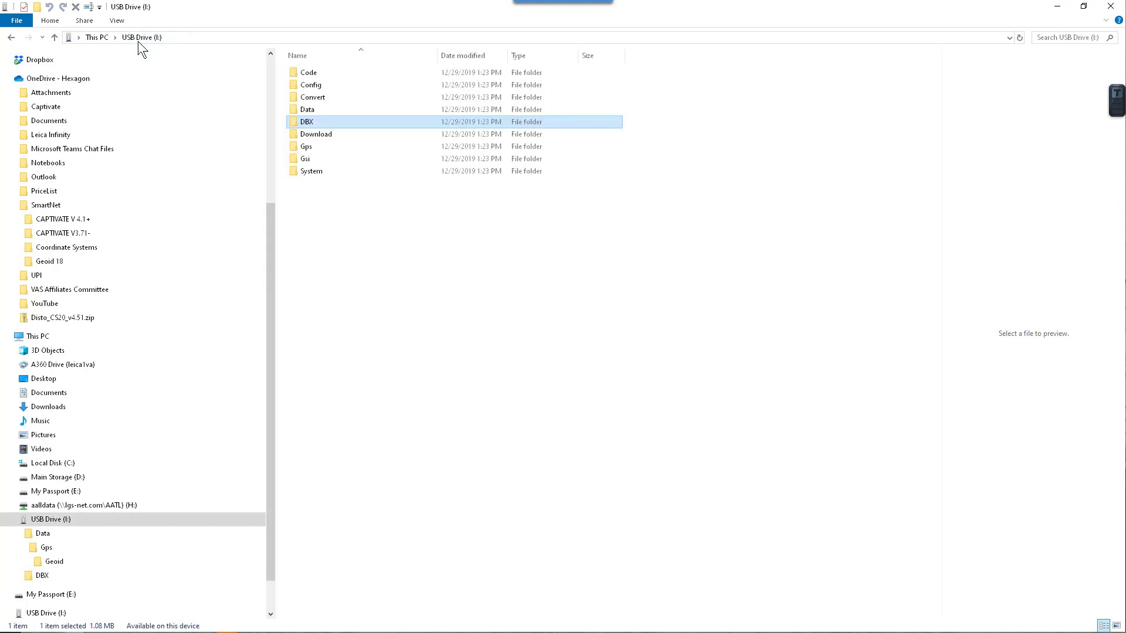
left_click(306, 110)
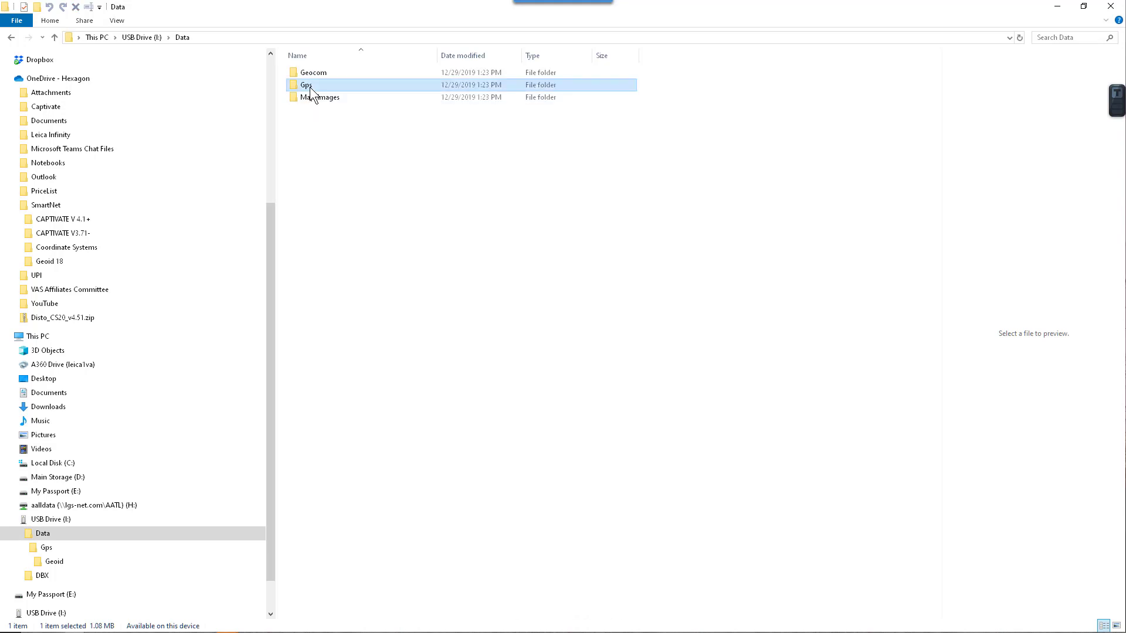
double_click(309, 87)
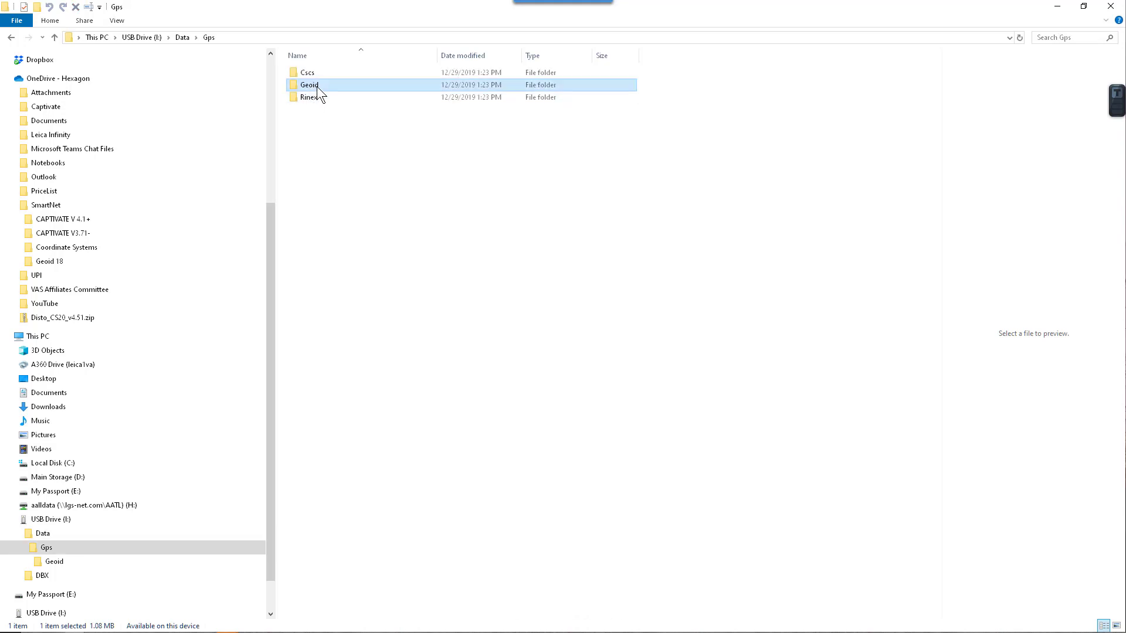
double_click(317, 86)
right_click(347, 170)
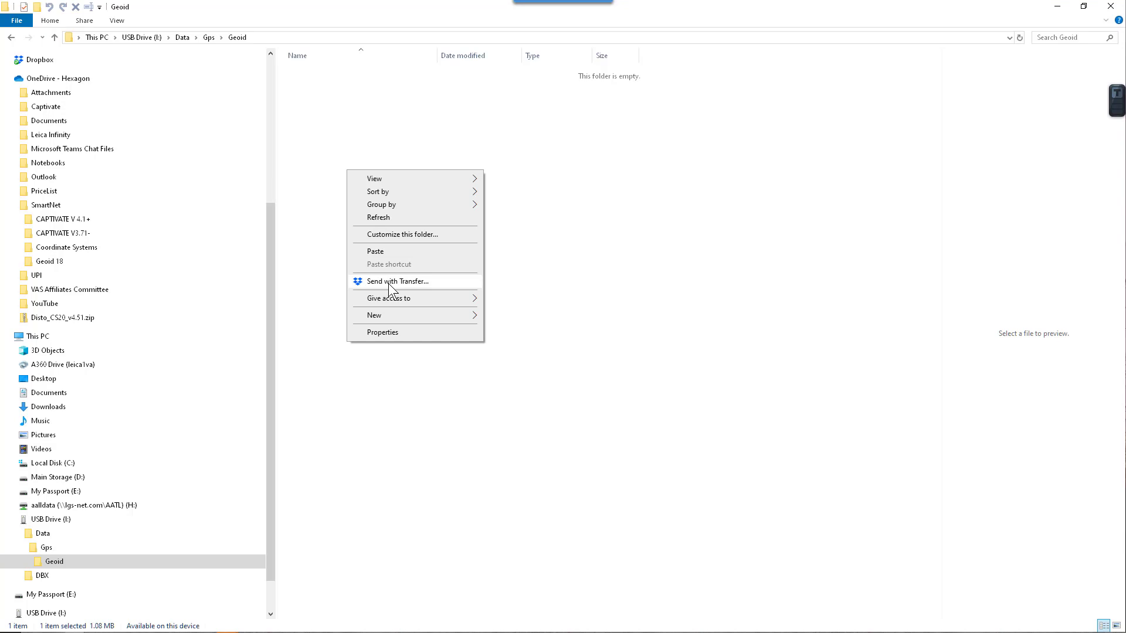
left_click(375, 251)
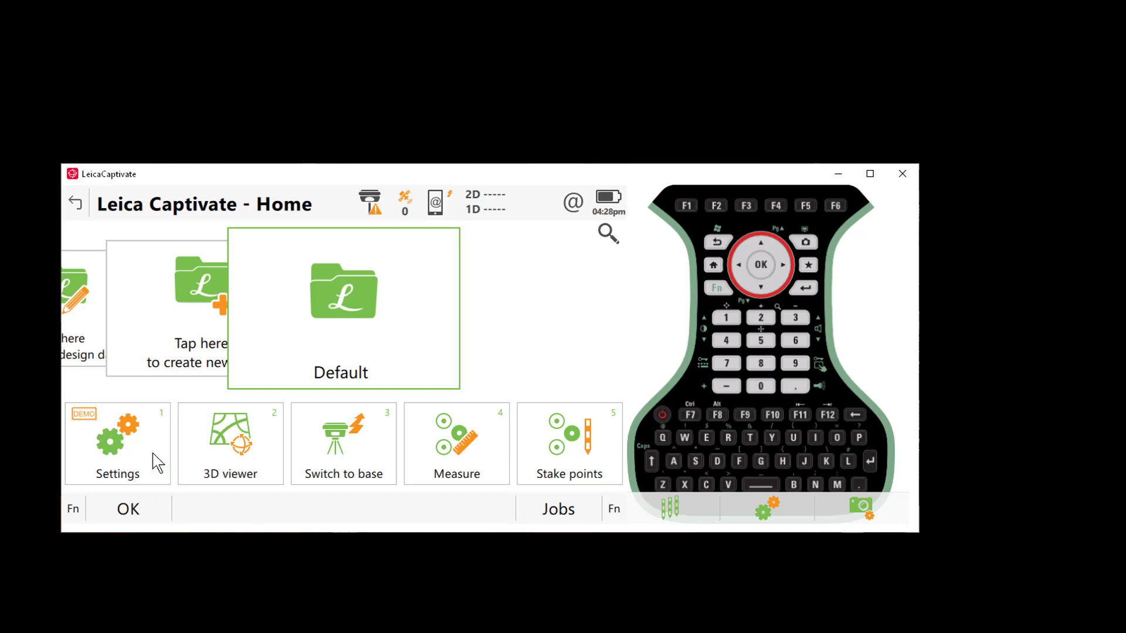
Go to the controller's tools and open Transfer user objects.
left_click(156, 470)
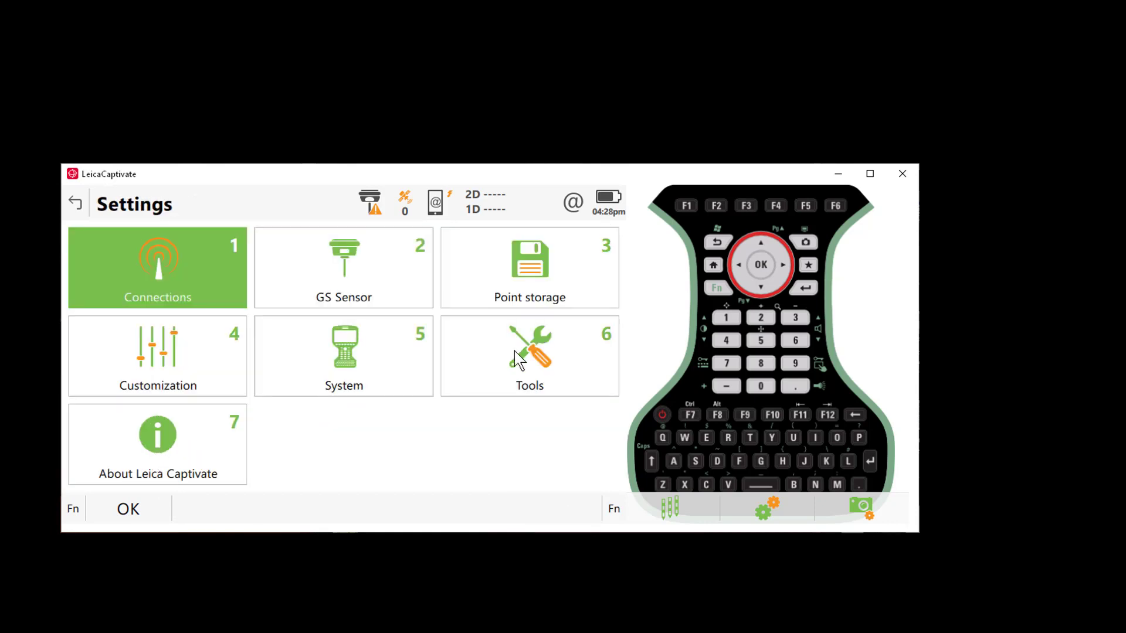
left_click(507, 392)
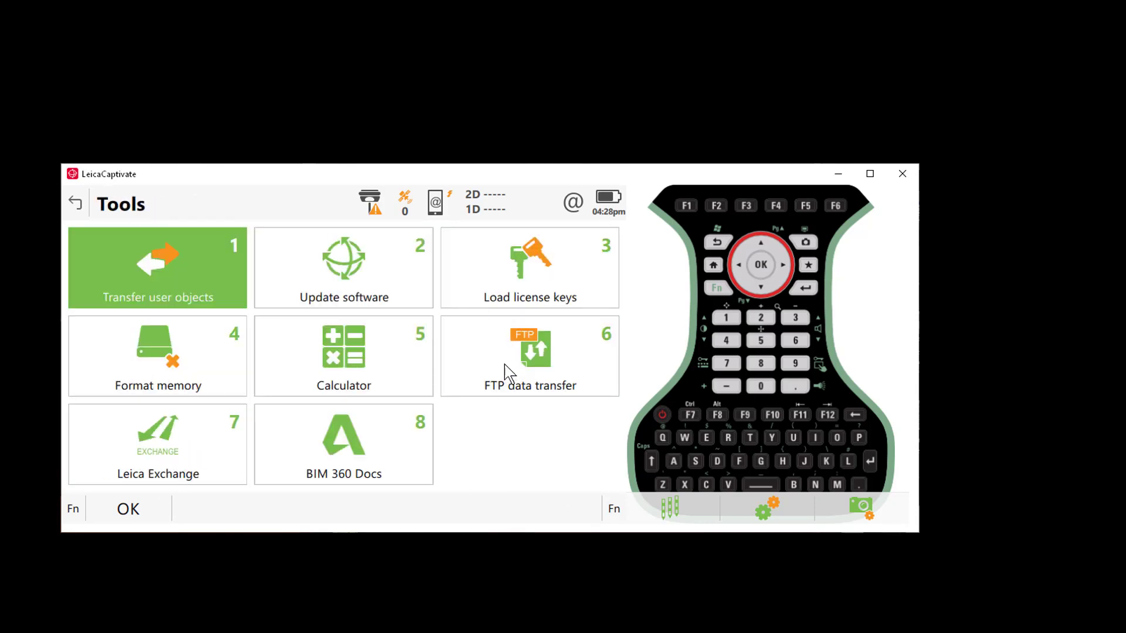
Set the object to transfer to Coordinate system.
left_click(155, 270)
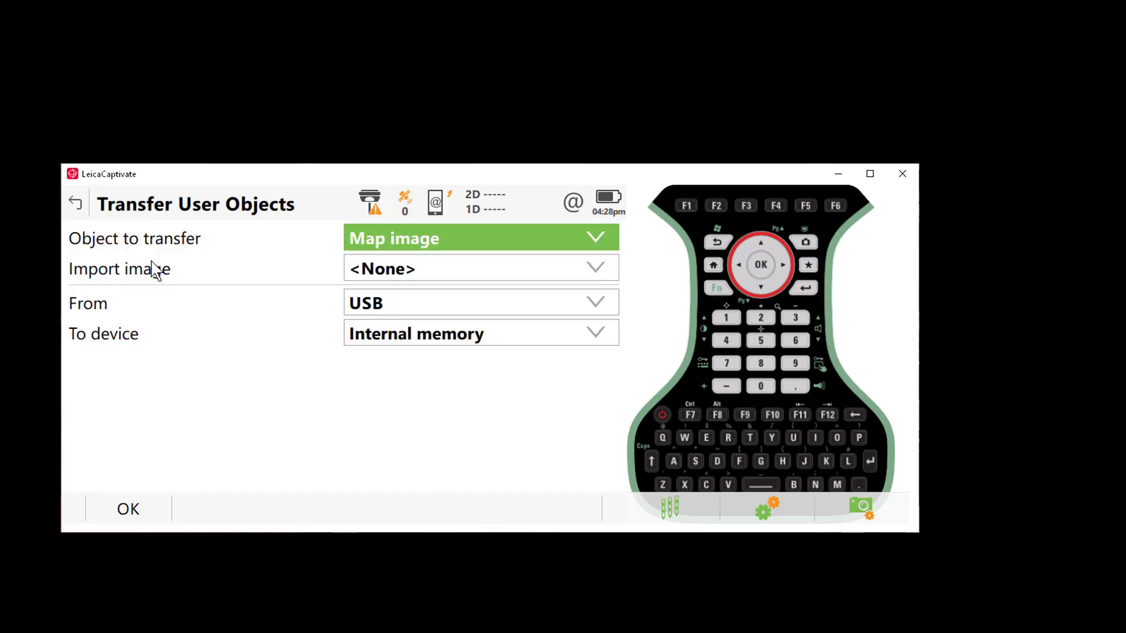
left_click(417, 238)
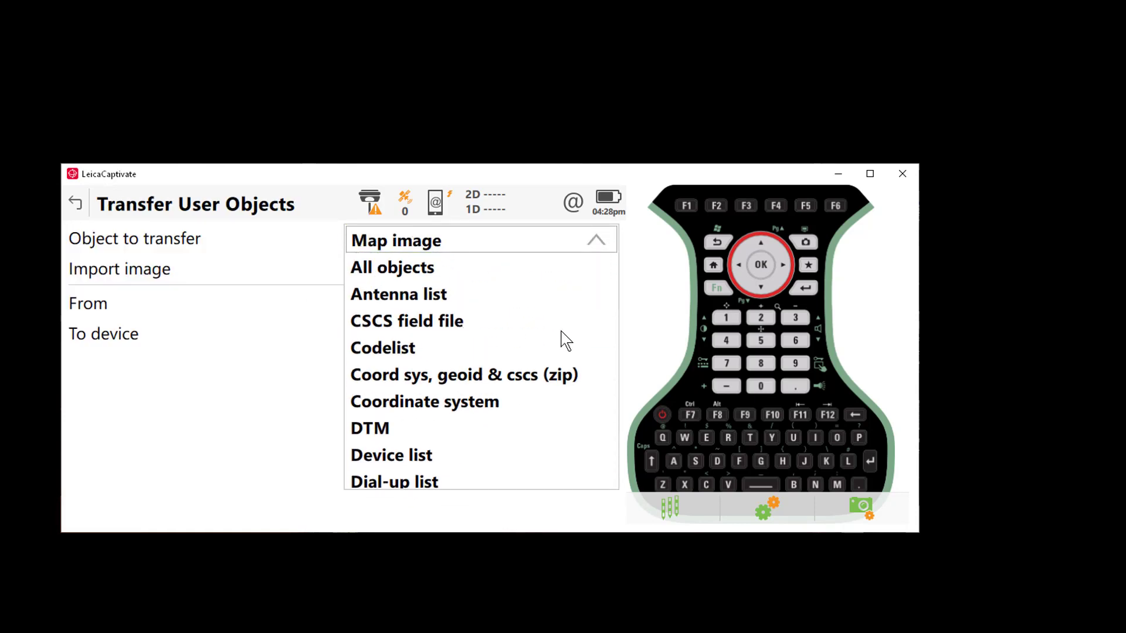
key("Escape")
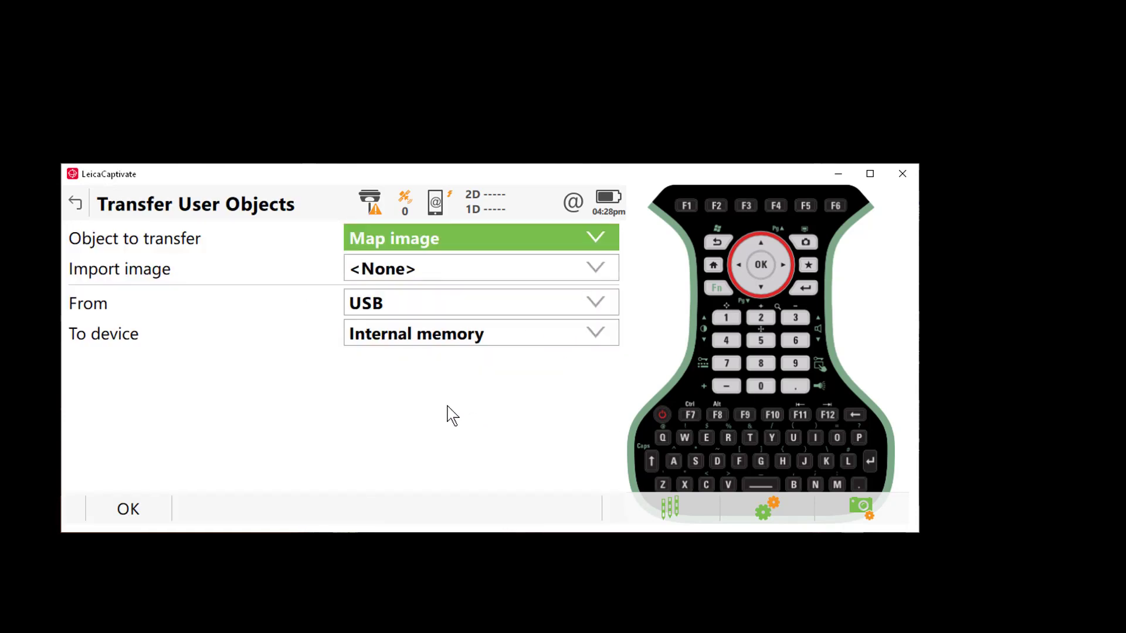
left_click(502, 250)
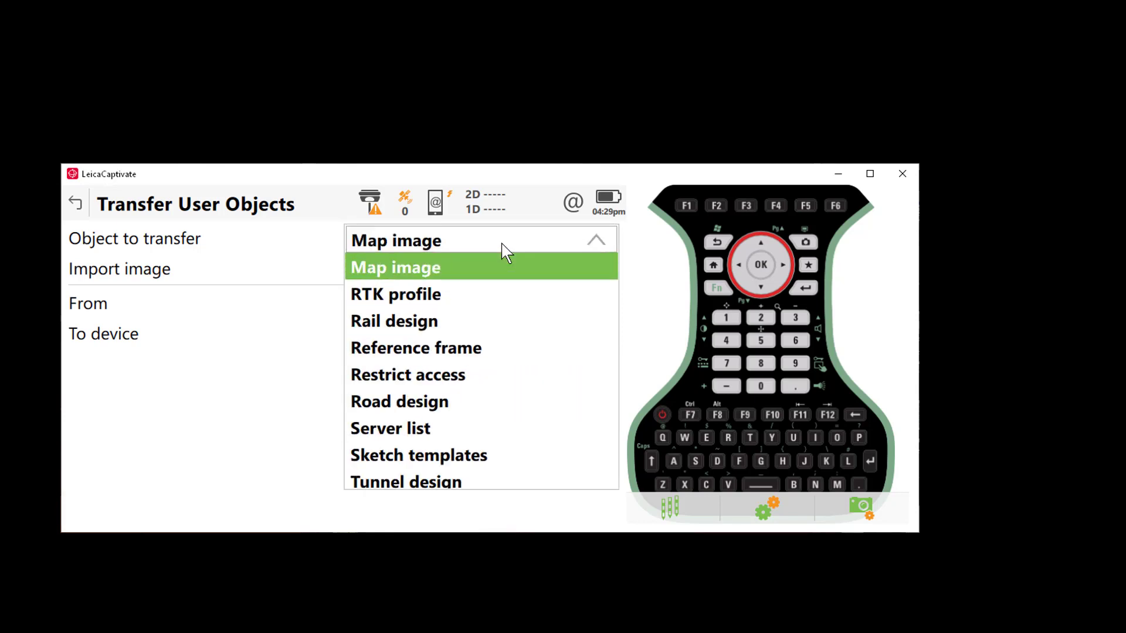
scroll(476, 308, "up", 2)
scroll(476, 309, "up", 3)
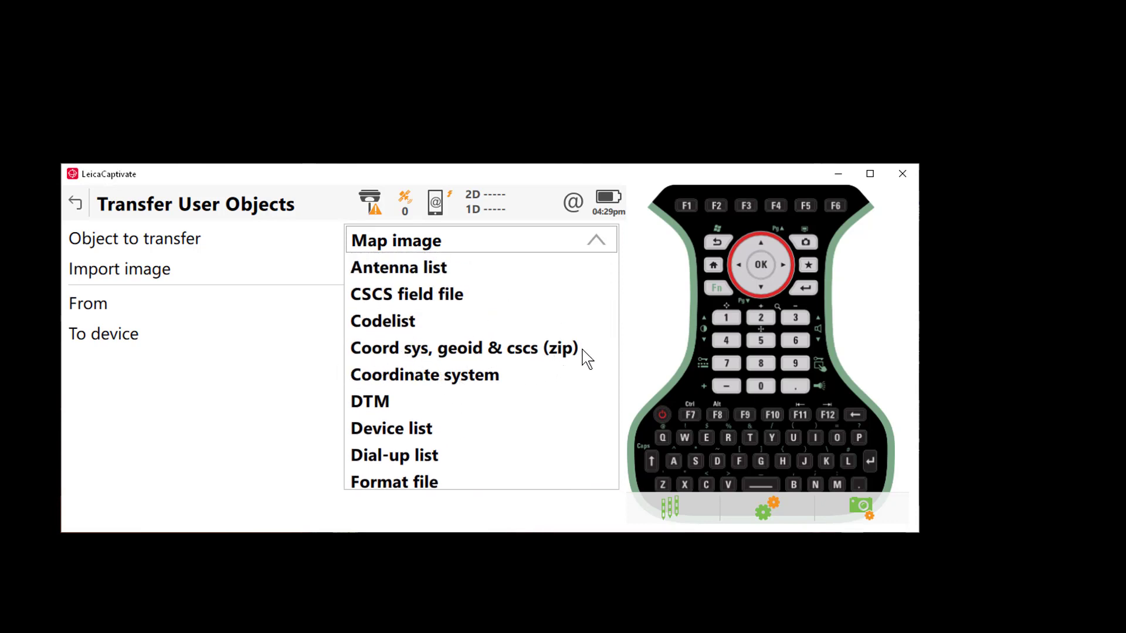
left_click(479, 380)
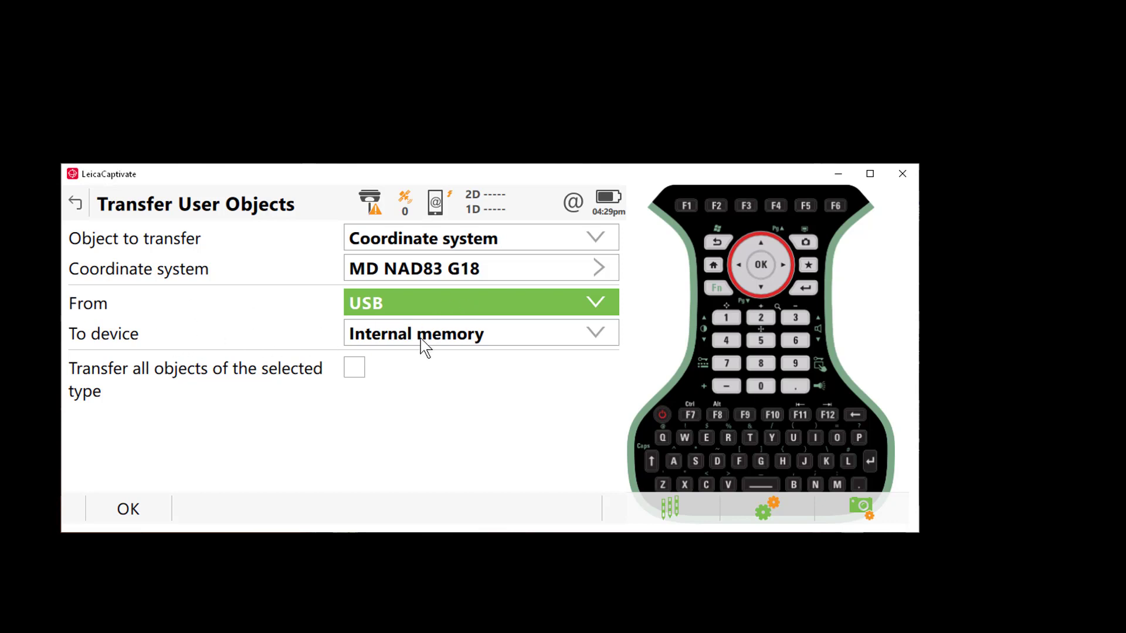
Review the USB coordinate systems, tick Transfer all objects, and run the transfer.
left_click(489, 273)
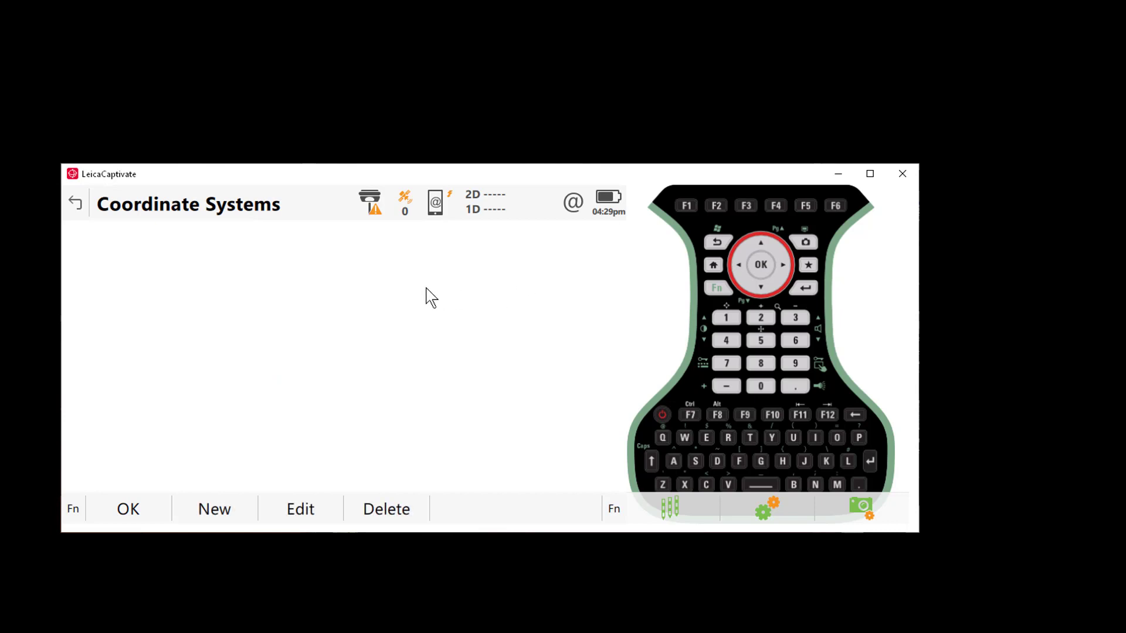
scroll(277, 332, "down", 2)
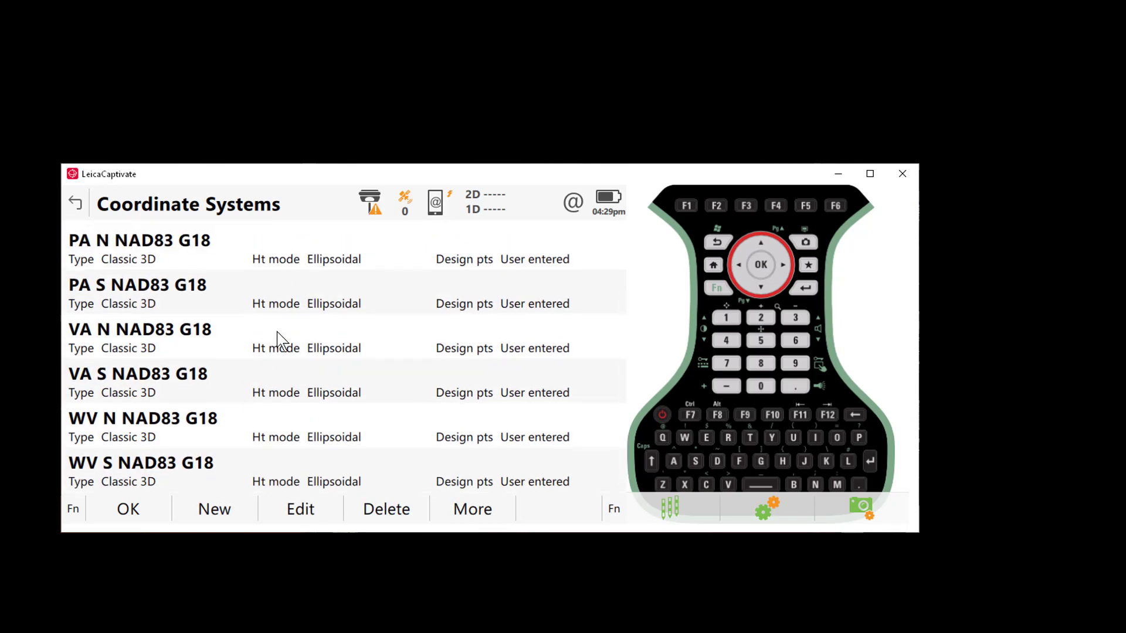
scroll(276, 332, "up", 2)
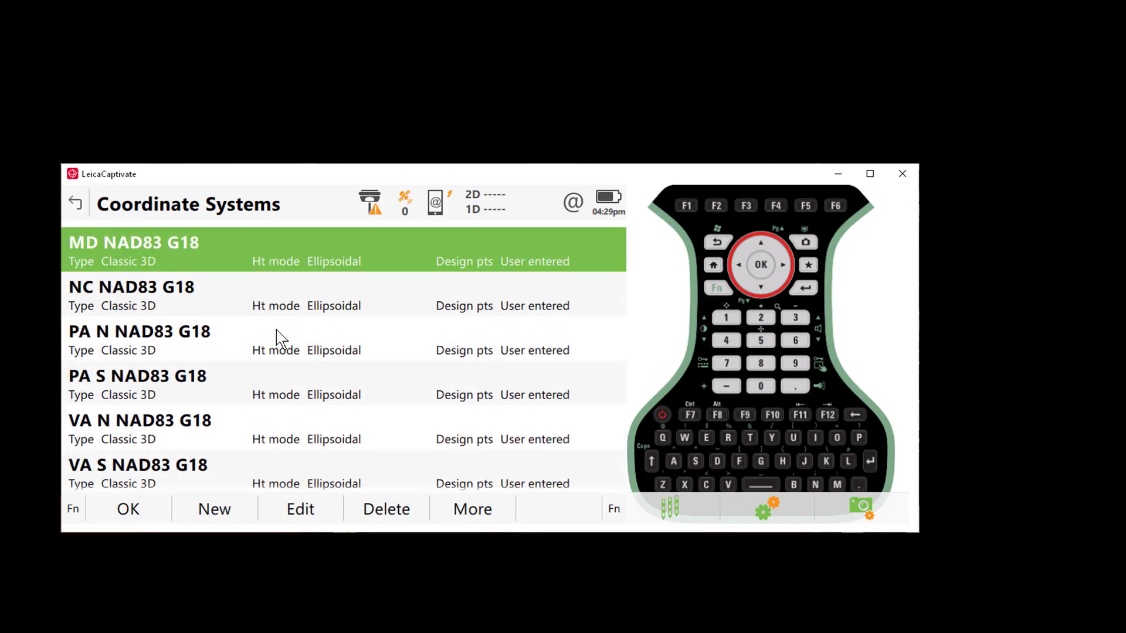
scroll(278, 340, "down", 2)
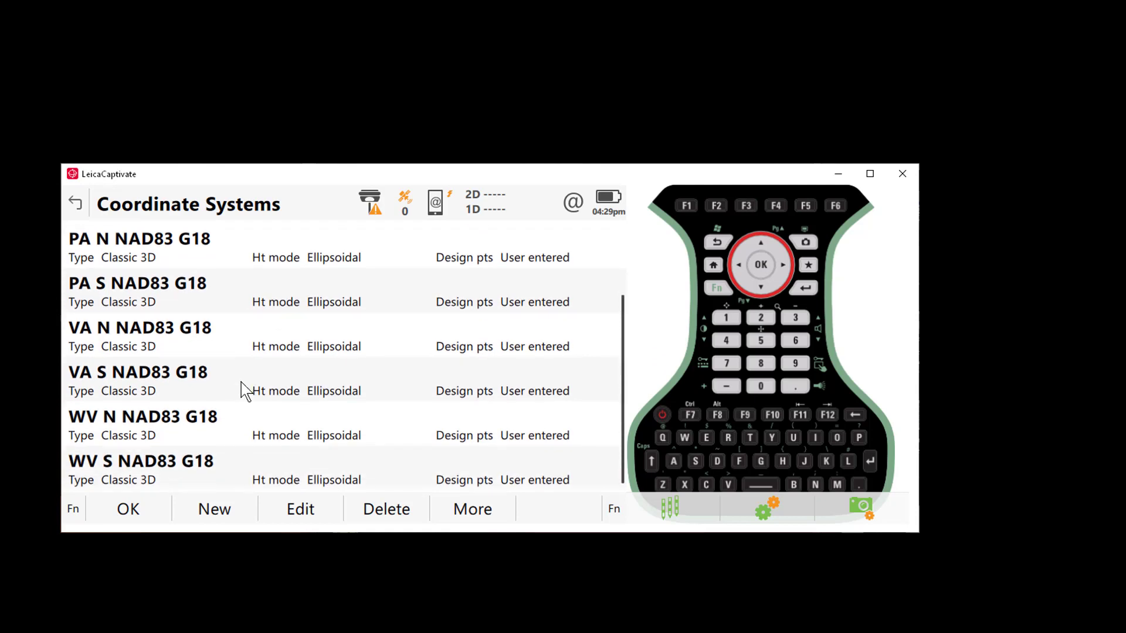
left_click(85, 195)
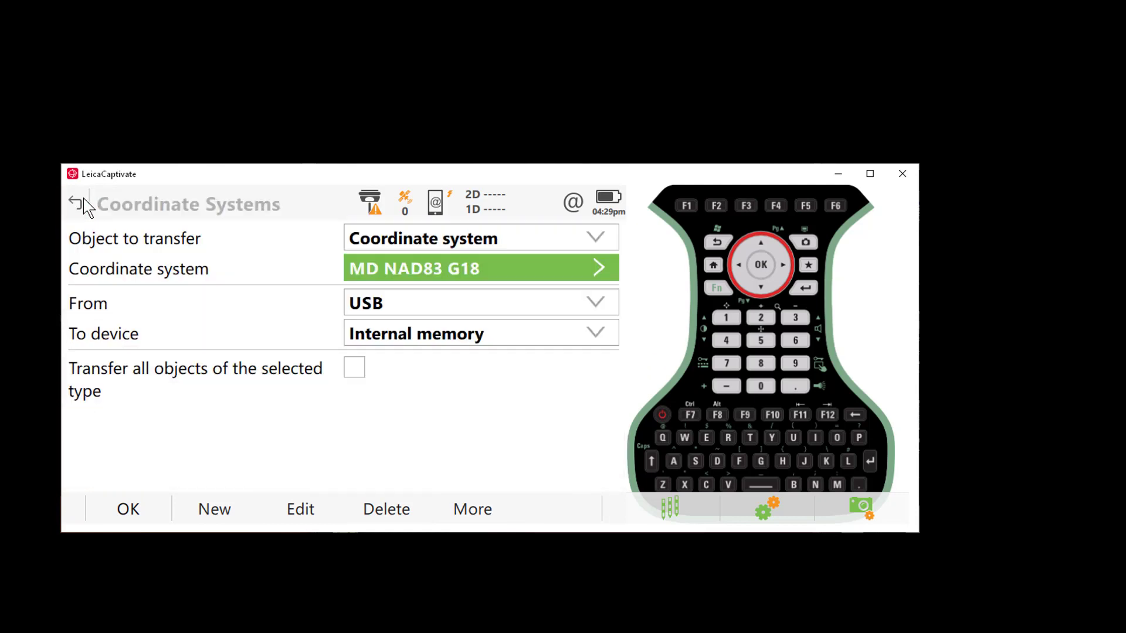
left_click(354, 370)
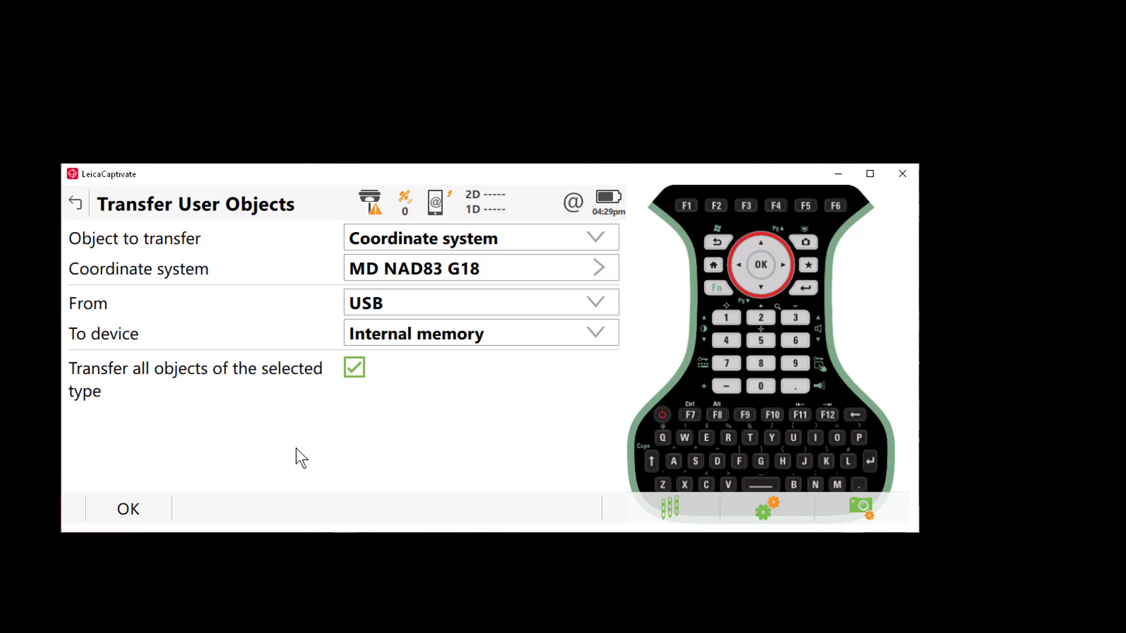
left_click(129, 509)
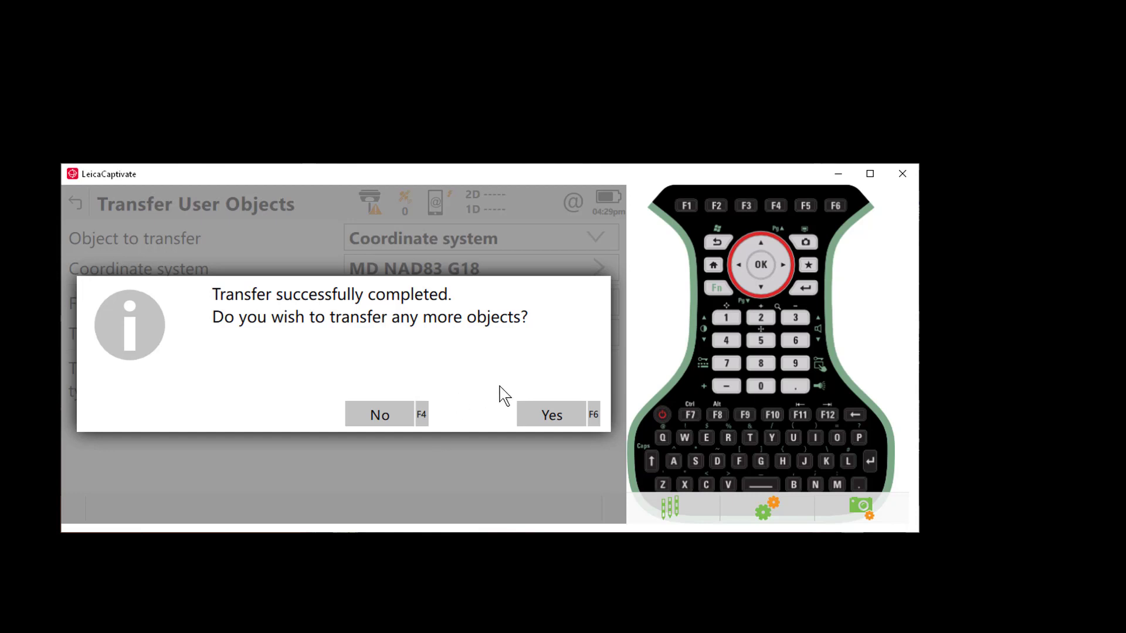
Transfer all geoid field files from USB to internal memory, then decline further transfers.
left_click(545, 416)
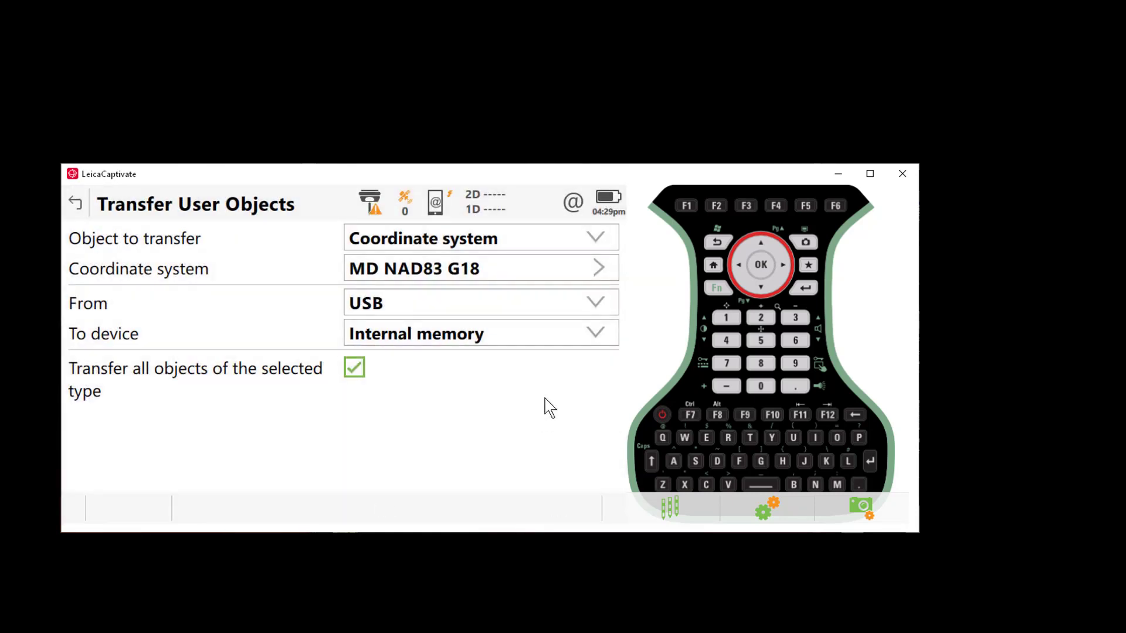
left_click(595, 237)
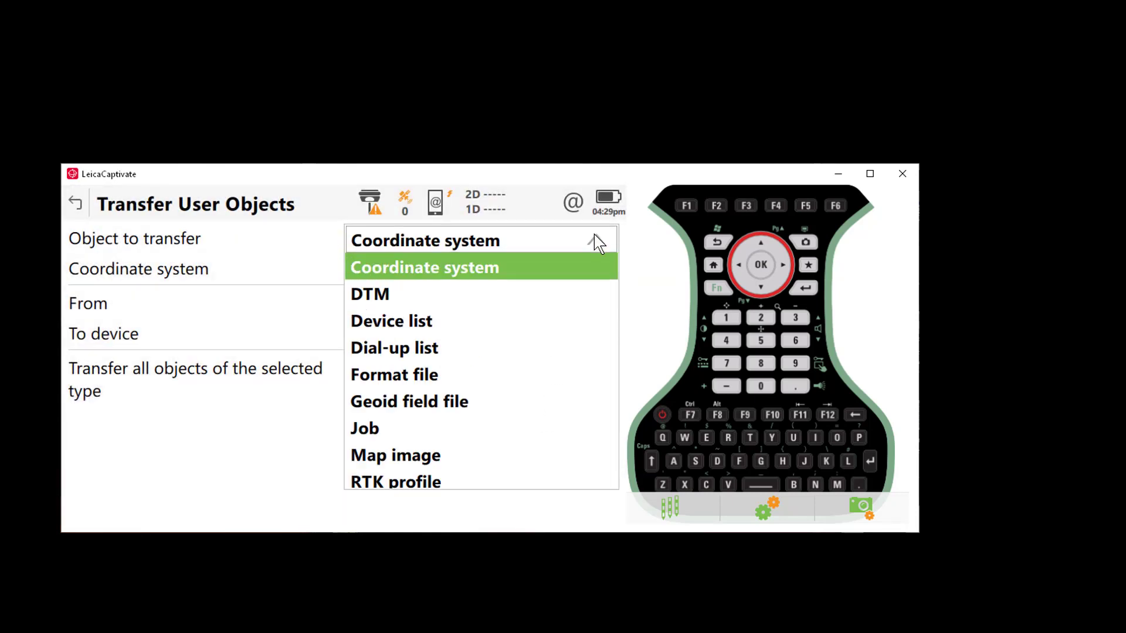
left_click(416, 403)
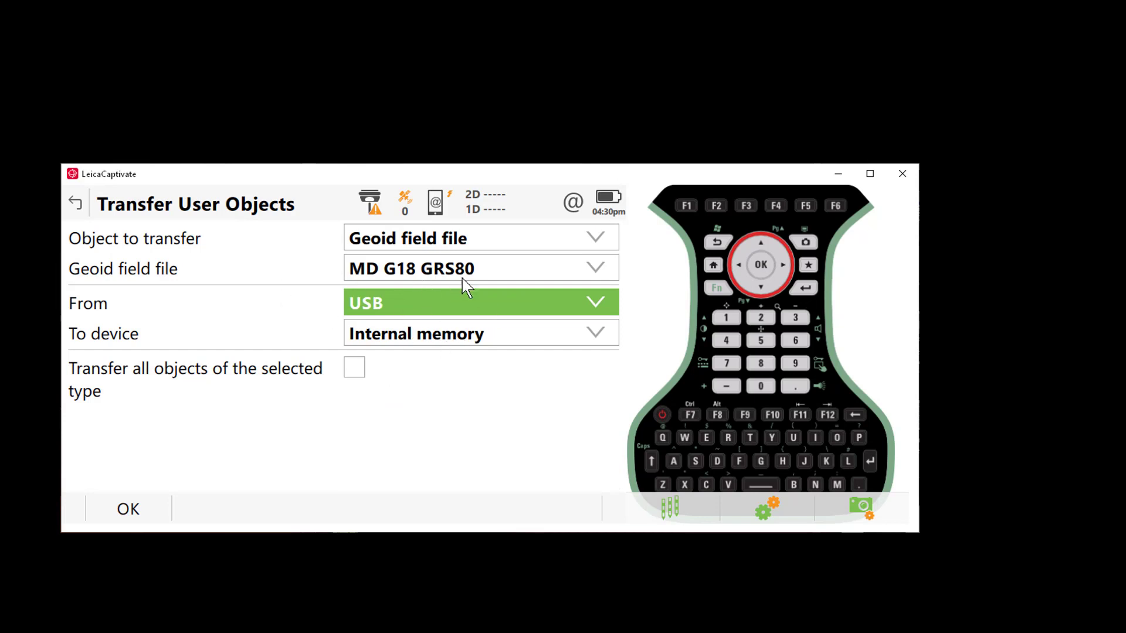
left_click(359, 373)
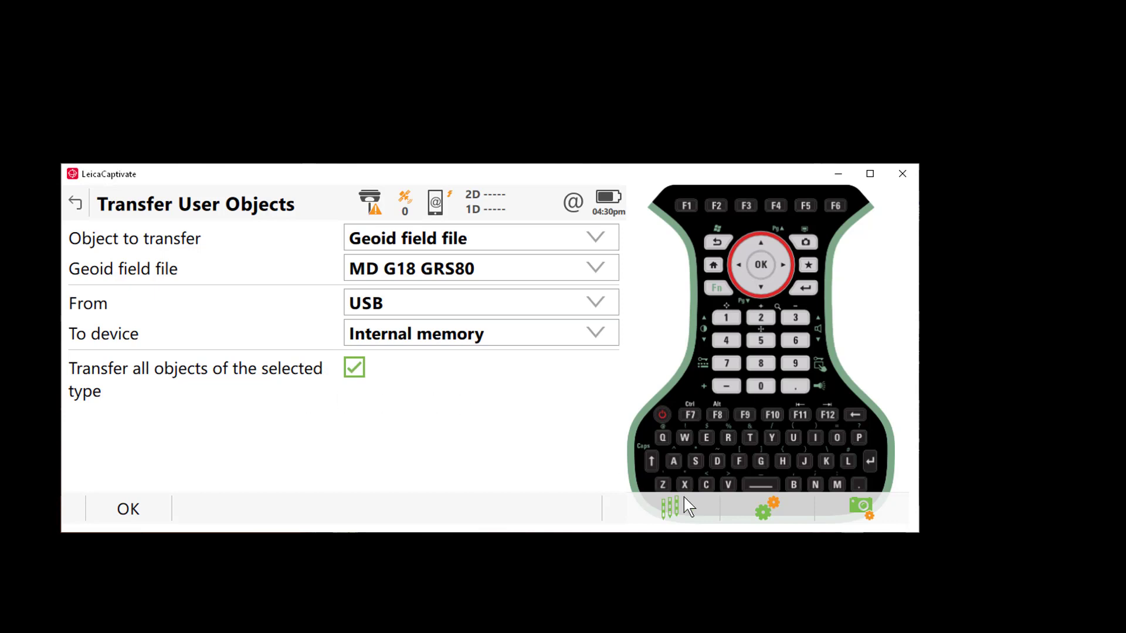
left_click(149, 505)
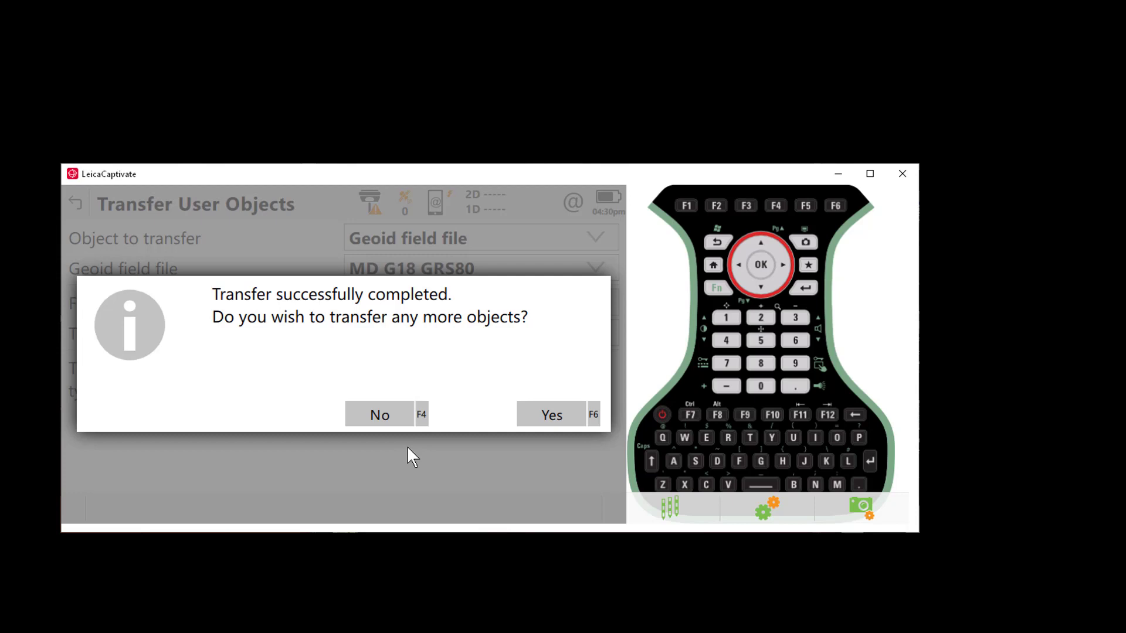
left_click(387, 413)
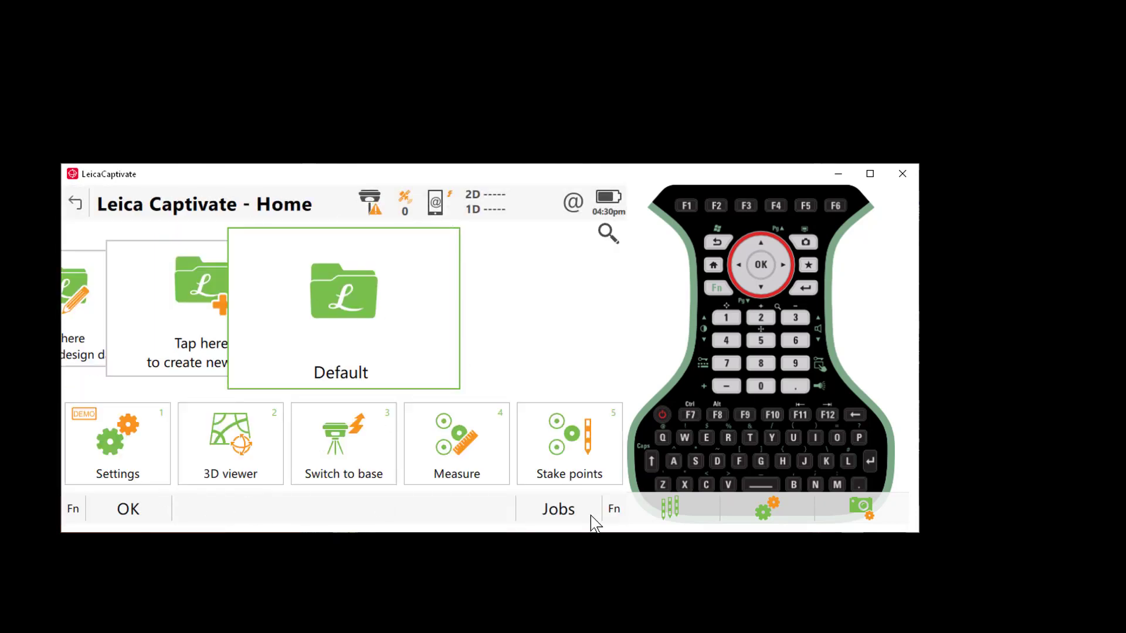
Create a new job named TEST and go to its Coordinate system settings.
left_click(593, 518)
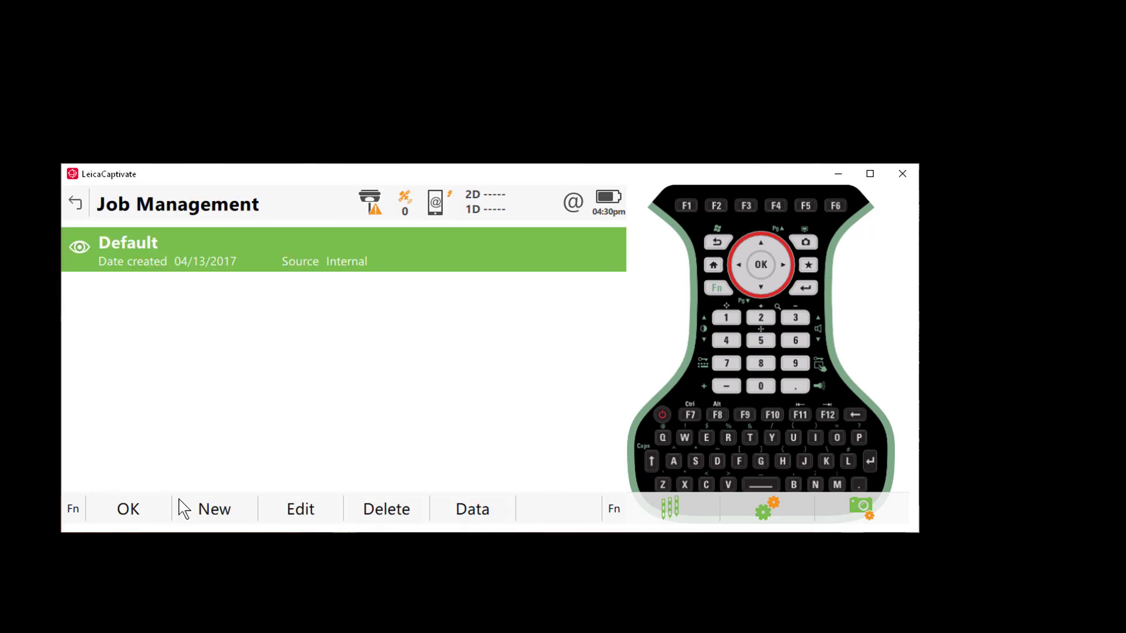
left_click(182, 506)
type("TE")
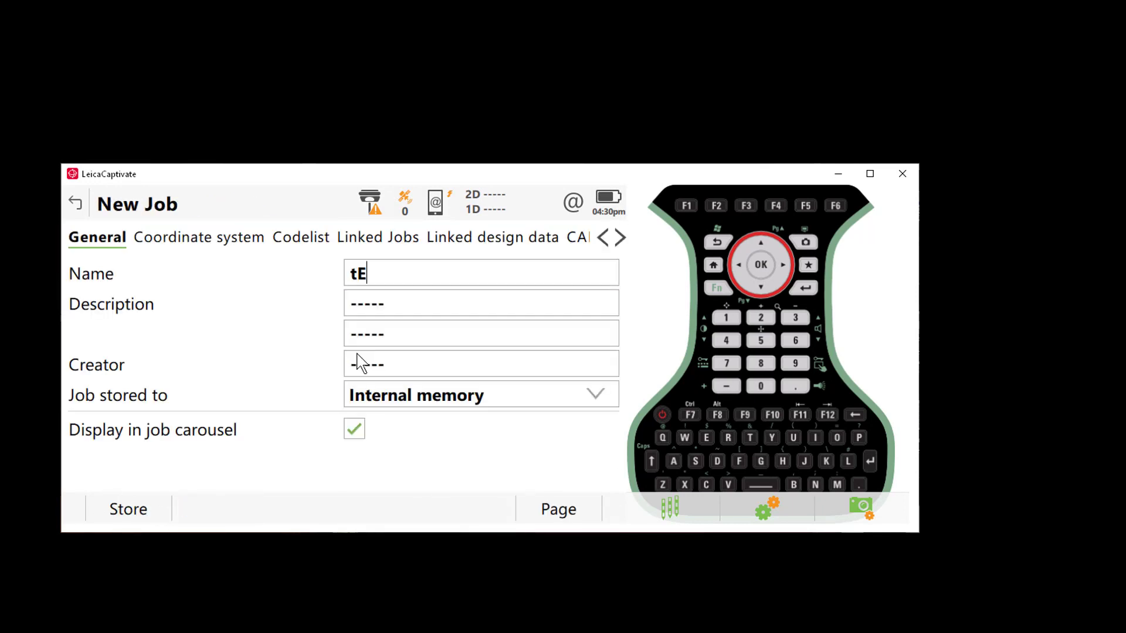
key("BackSpace")
key("BackSpace")
type("TEST")
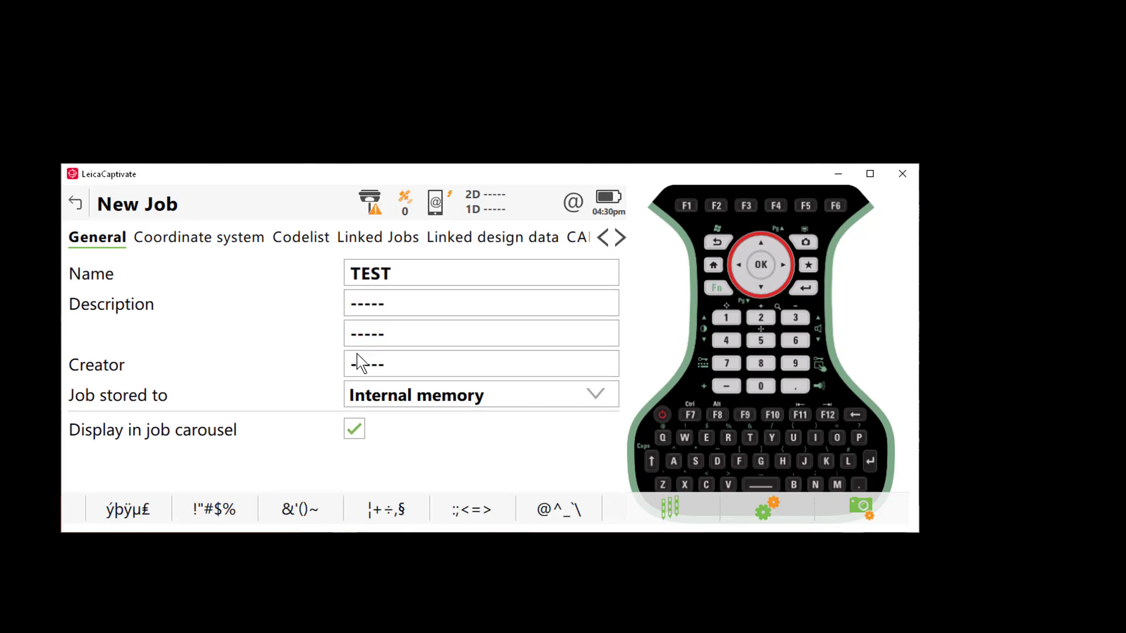
key("Return")
left_click(198, 241)
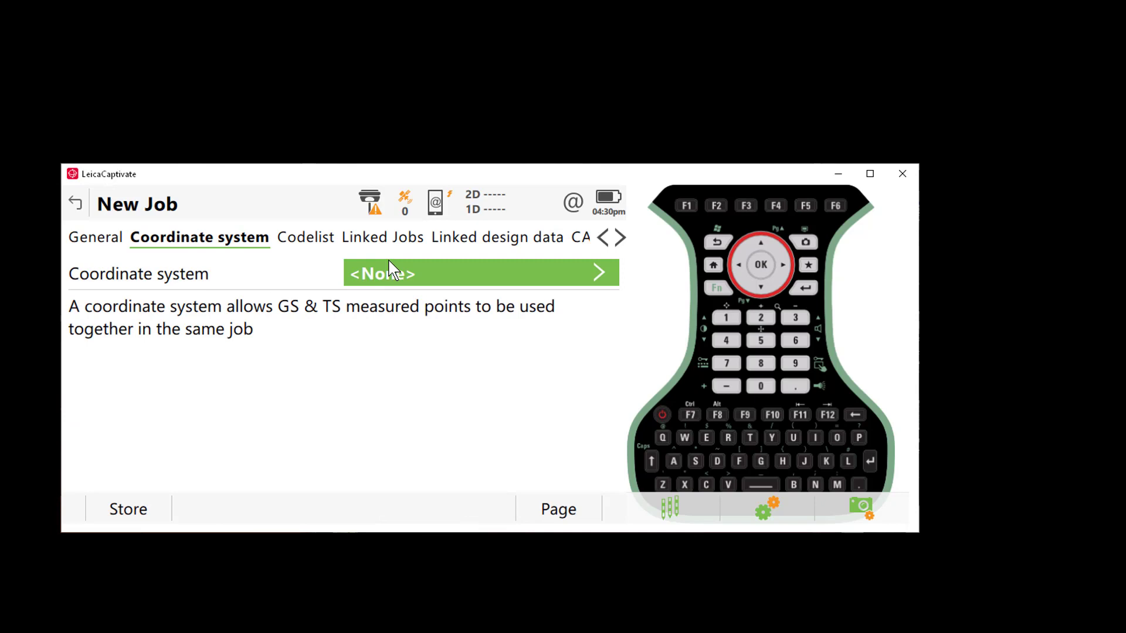
Choose VA N NAD83 G18 as the coordinate system, edit it, and focus the Geoid model field.
left_click(391, 278)
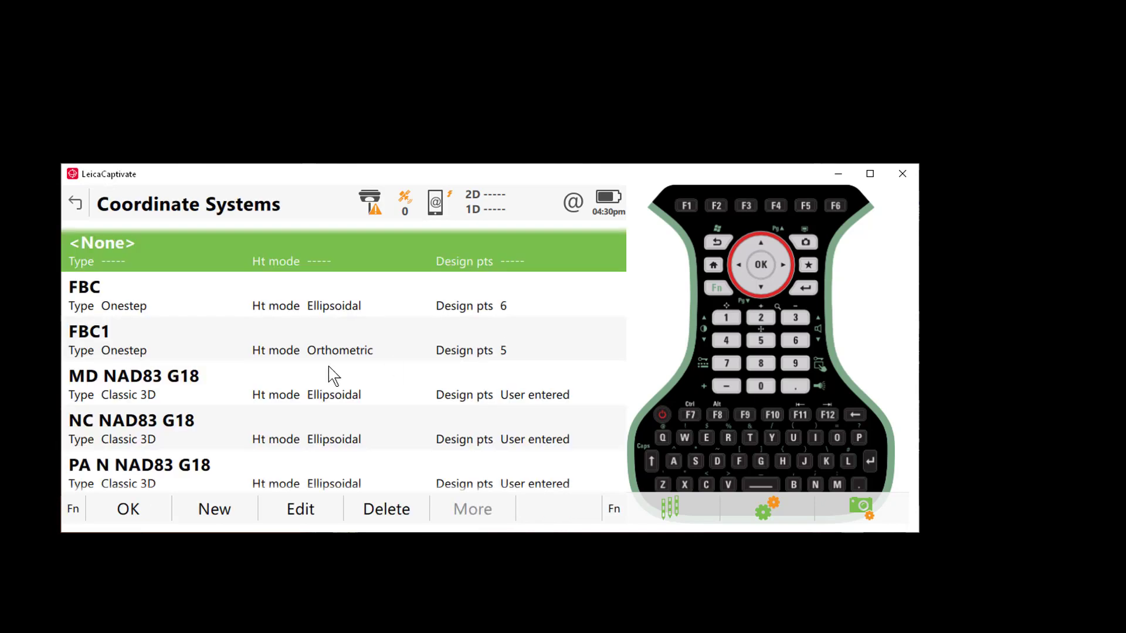
scroll(293, 413, "down", 2)
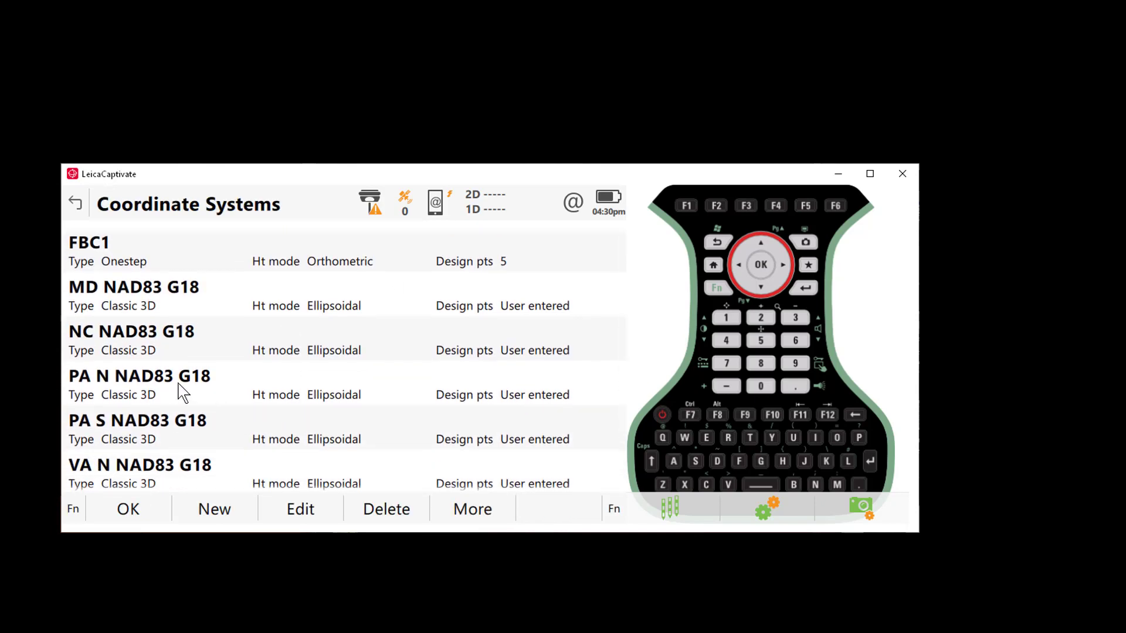
scroll(182, 392, "down", 2)
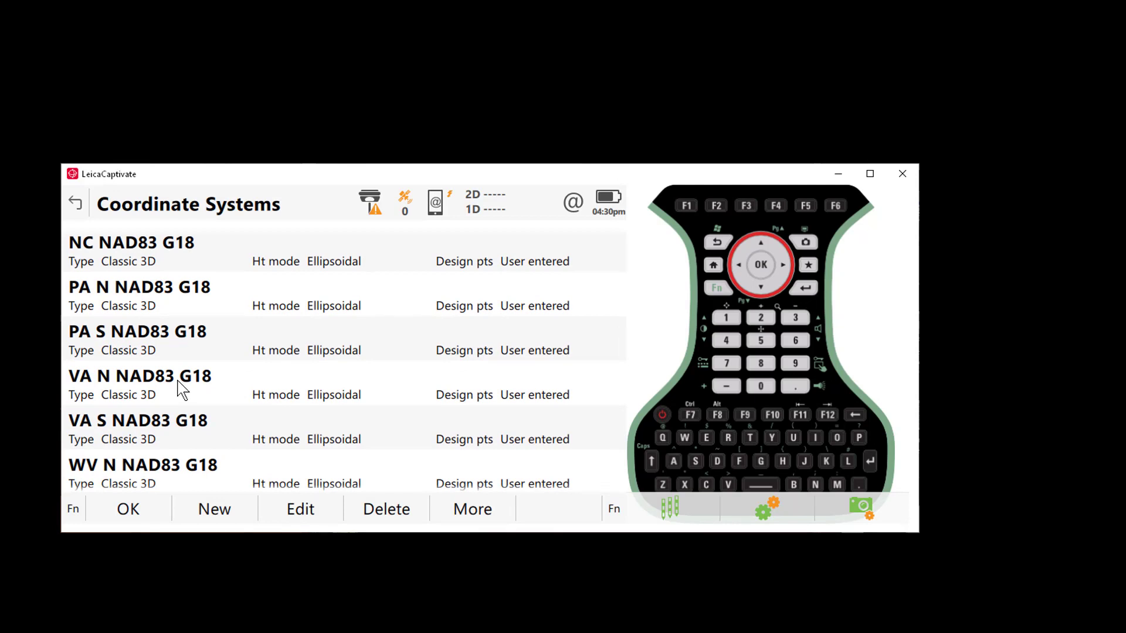
left_click(176, 380)
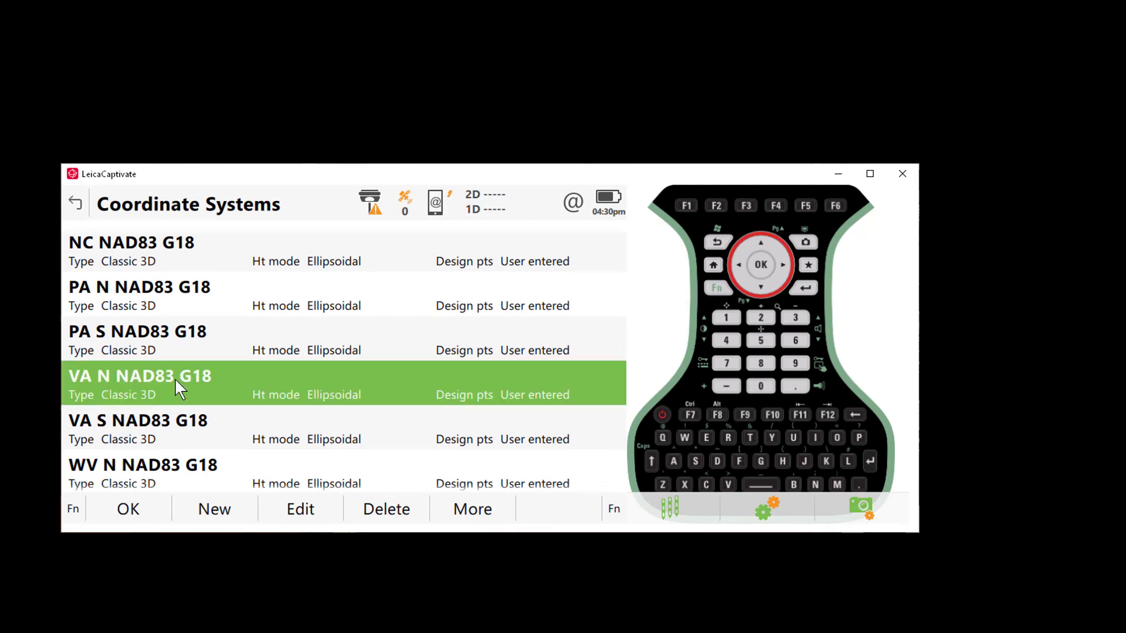
left_click(307, 517)
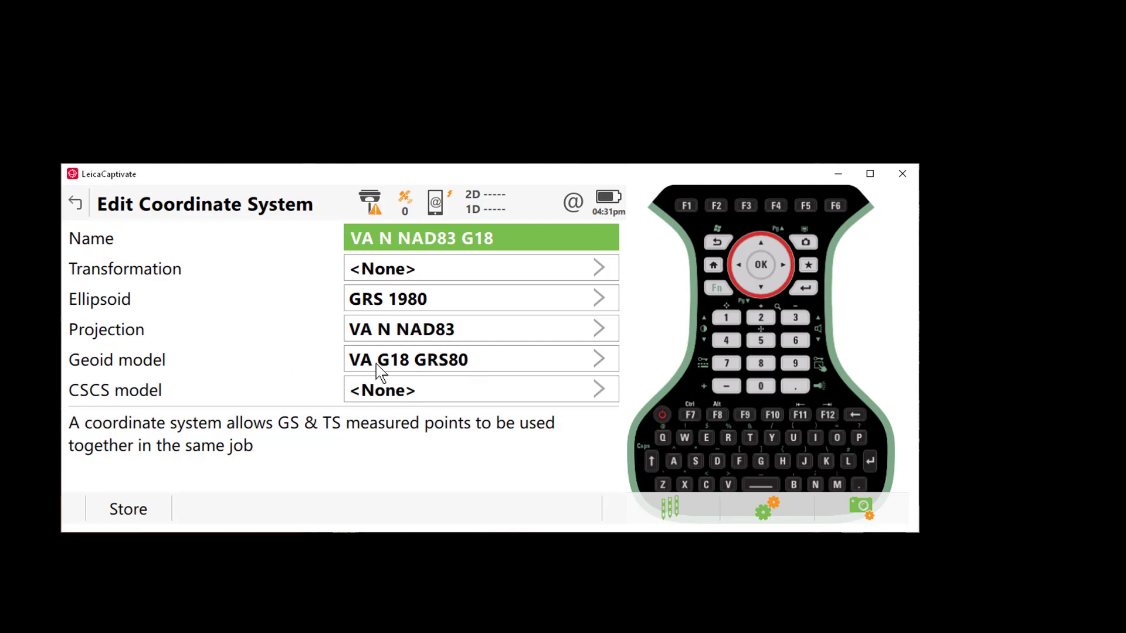
left_click(589, 359)
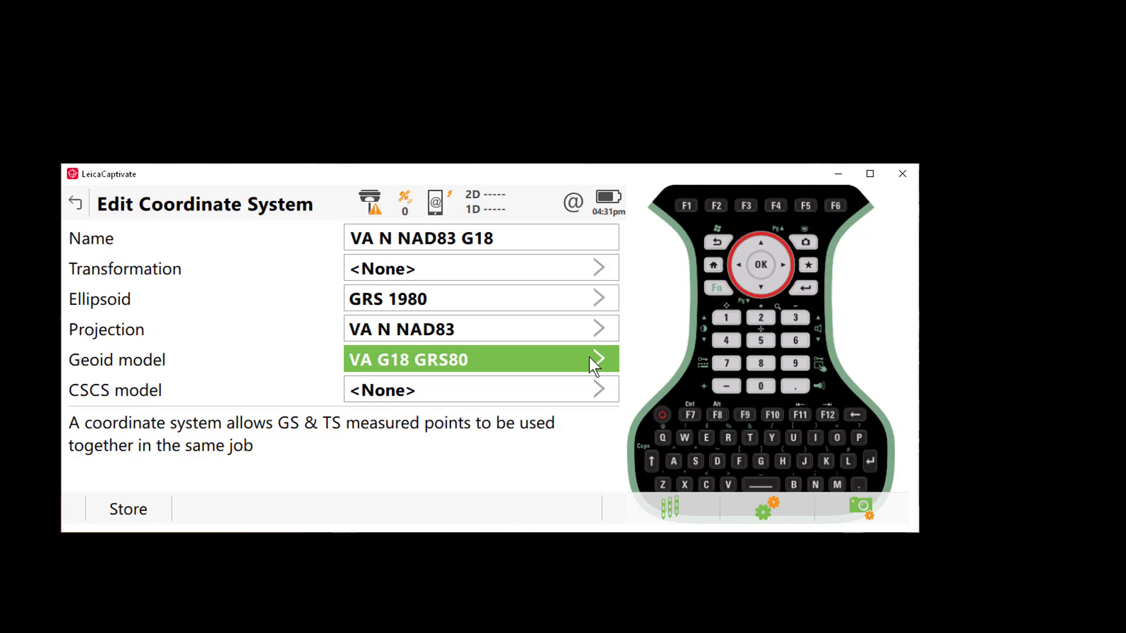
Open the Geoid model list to view the G18 GRS80 models in internal memory.
left_click(594, 358)
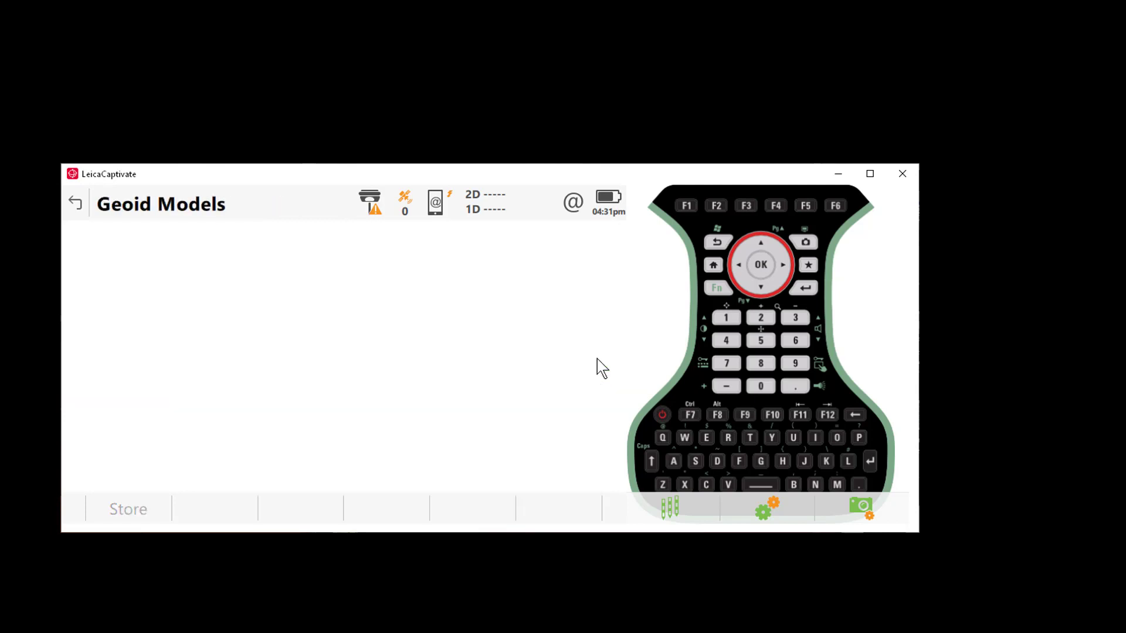